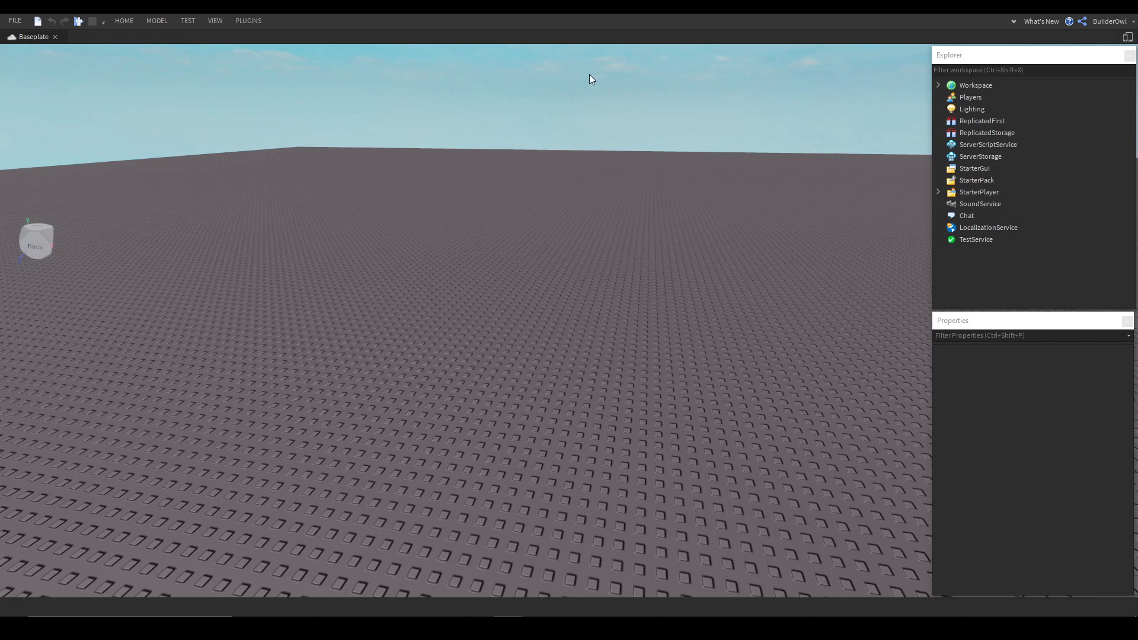
Insert a spawn location onto the baseplate
right_click_drag(417, 66, 404, 69)
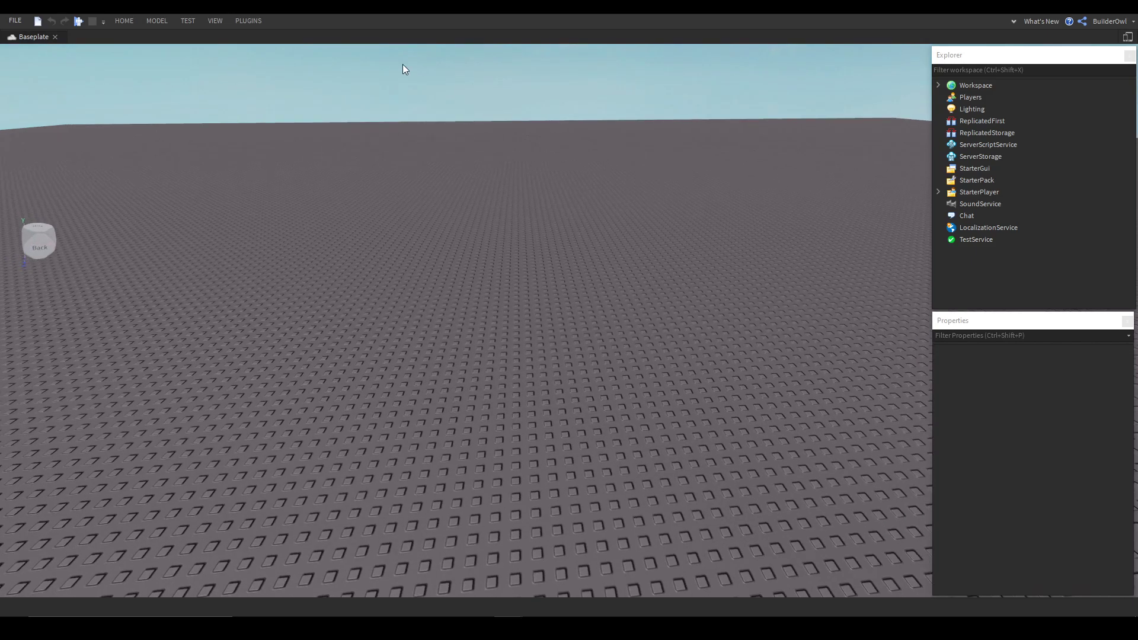
left_click(164, 21)
left_click(770, 55)
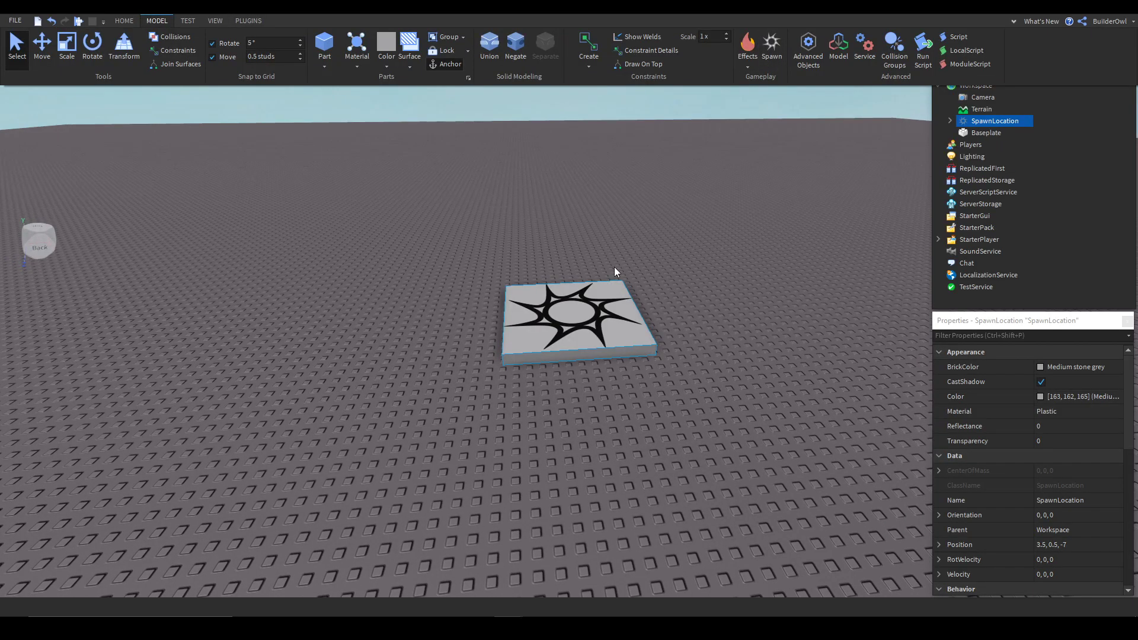
Set the spawn location's BrickColor to Cyan
right_click_drag(615, 266, 662, 265)
key("f")
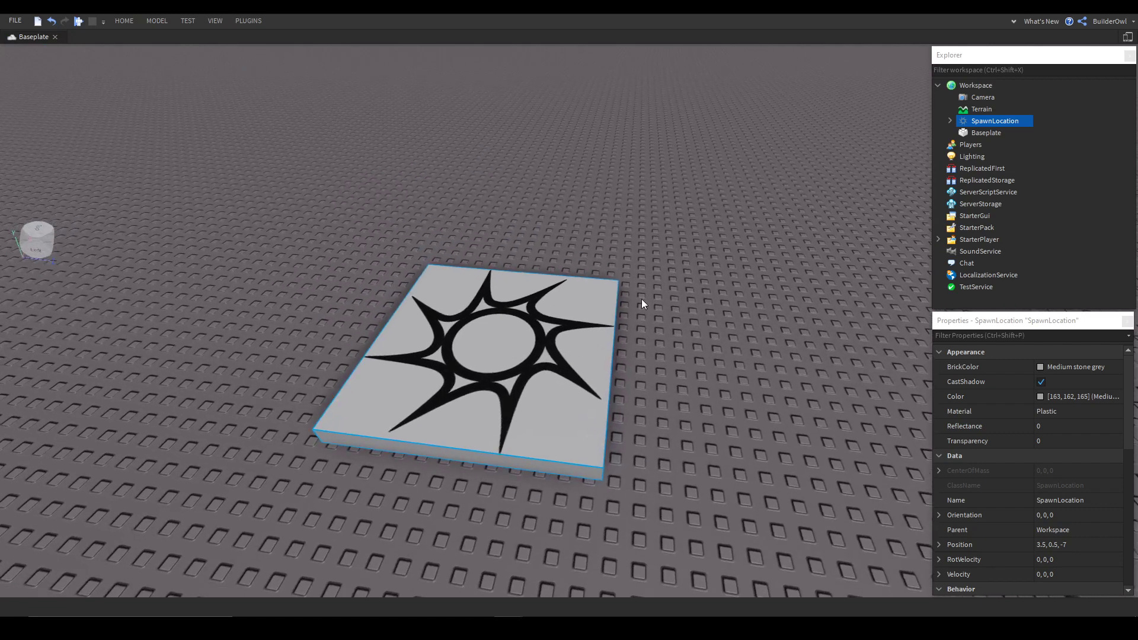
scroll(561, 380, "up", 2)
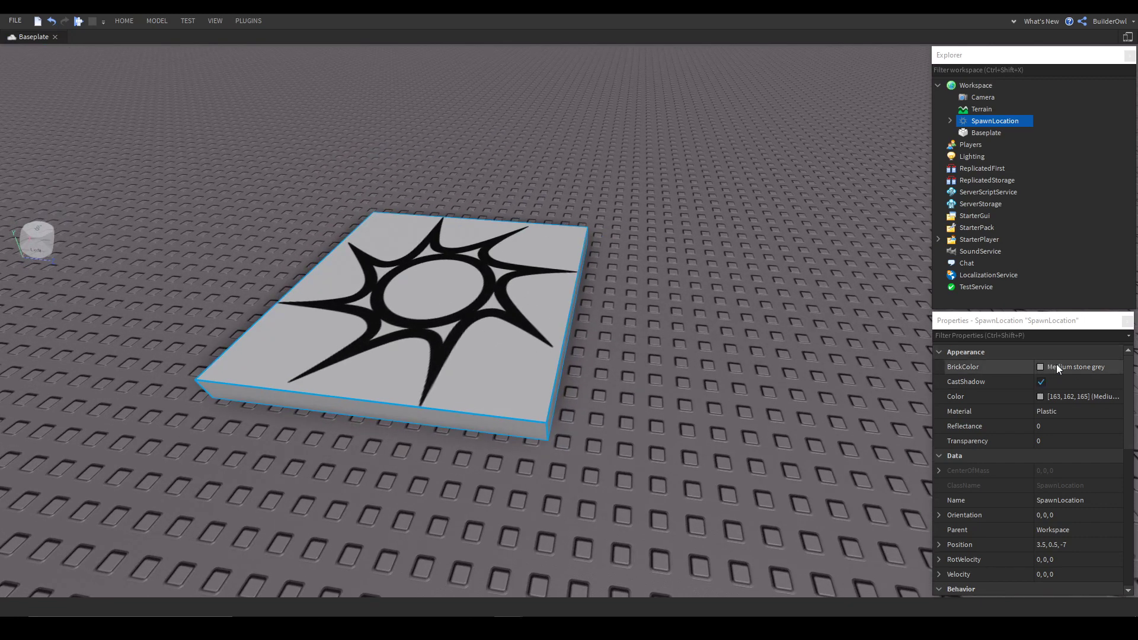
left_click(1040, 368)
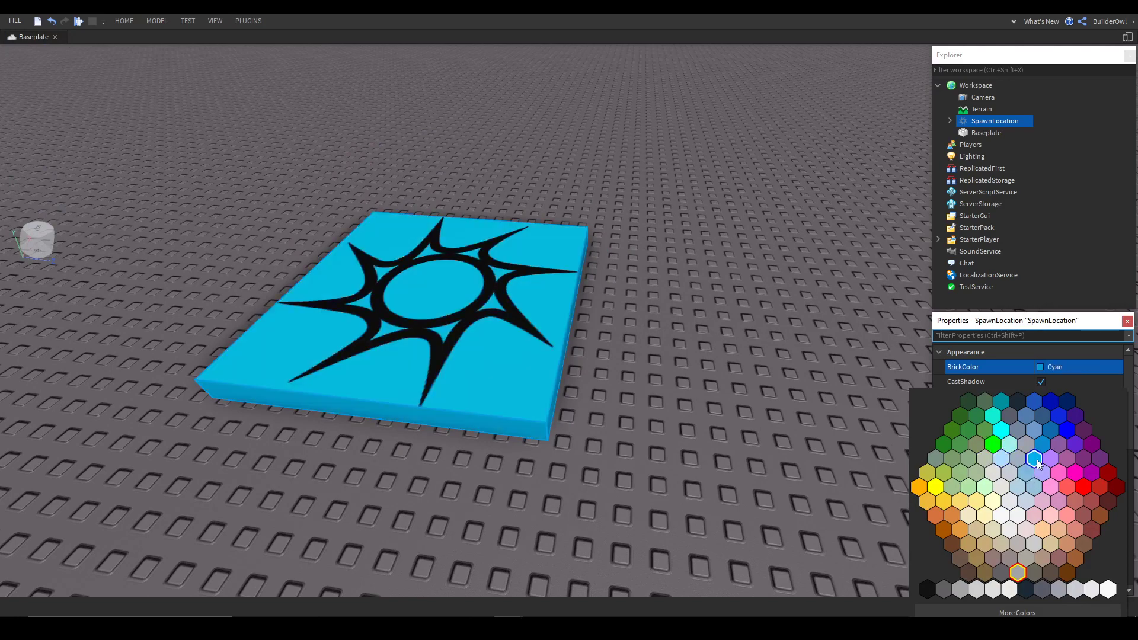
left_click(1037, 460)
Duplicate the cyan spawn location and move the copy beside it along the Z axis to a position of about 3.5, 0.5, 15.5
scroll(774, 325, "down", 5)
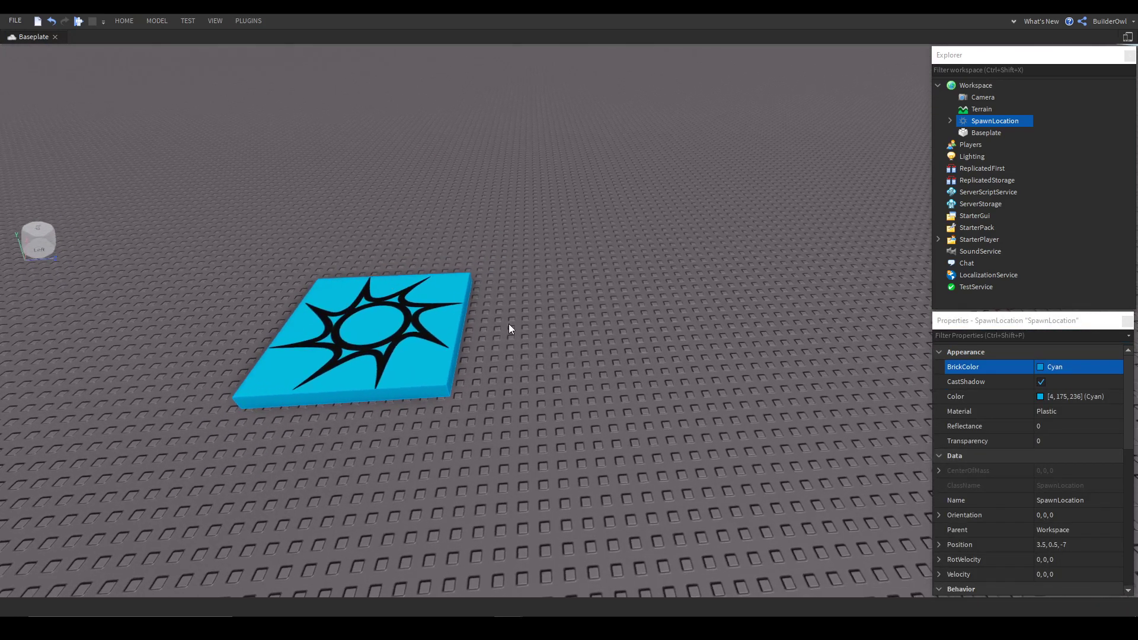
key("ctrl+d")
left_click(149, 20)
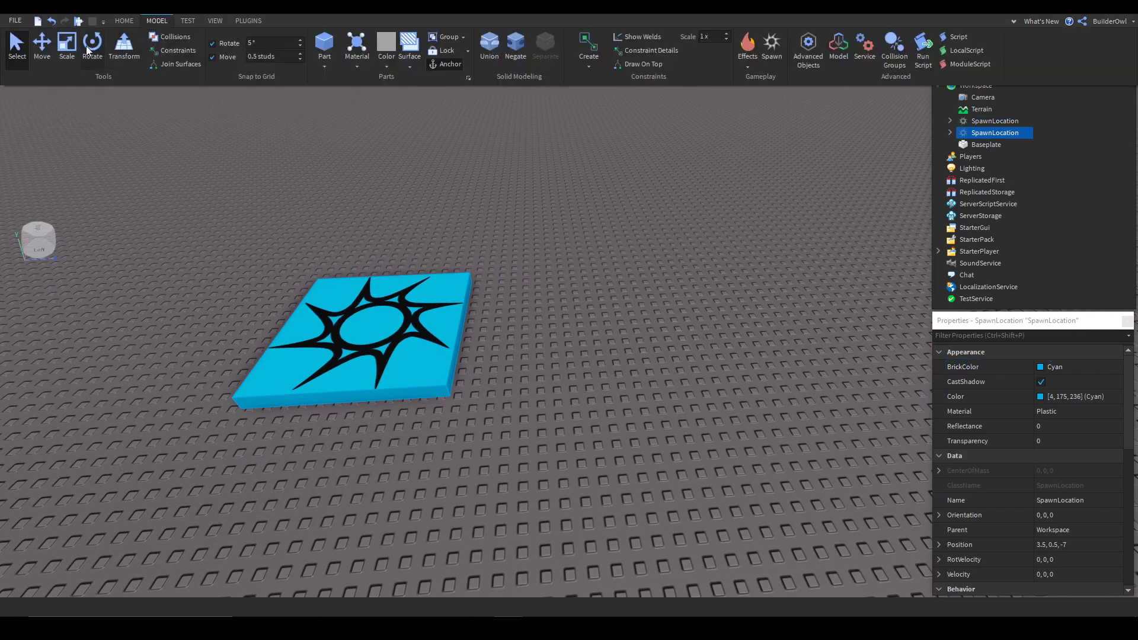
left_click(53, 64)
left_click_drag(231, 338, 569, 355)
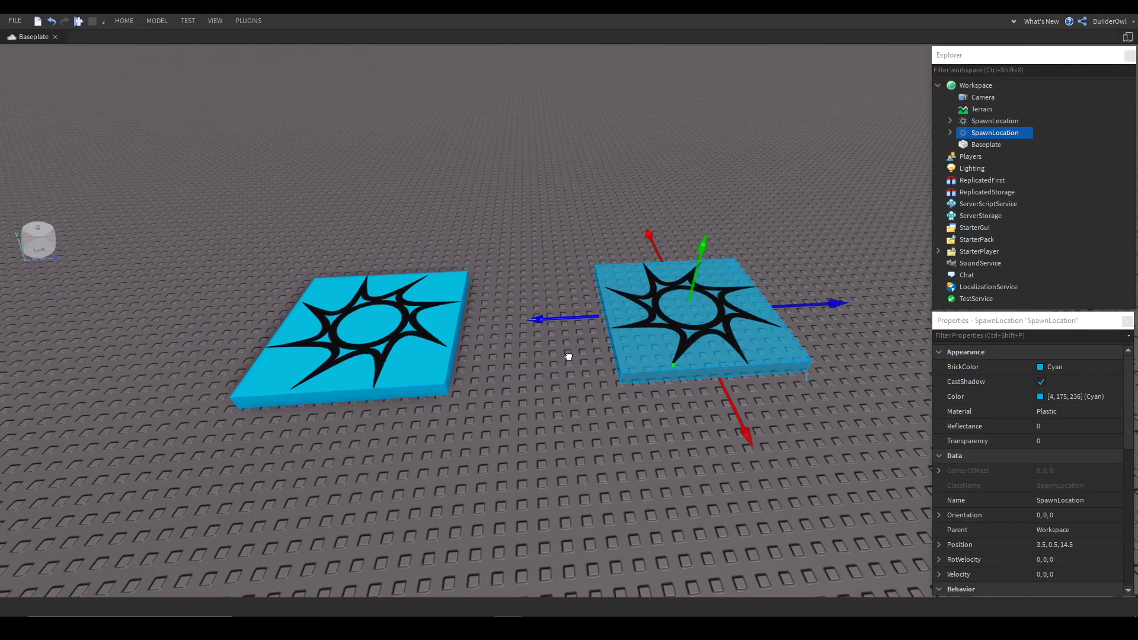
Set the copied spawn location's BrickColor to Really red
left_click(1043, 367)
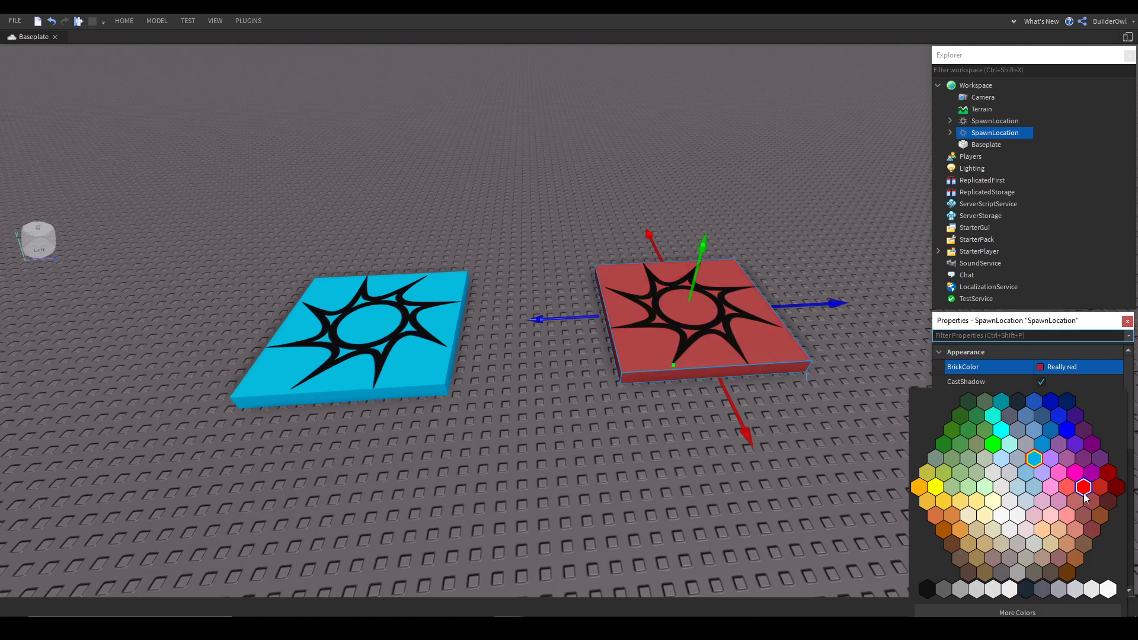
left_click(1104, 471)
scroll(643, 364, "down", 5)
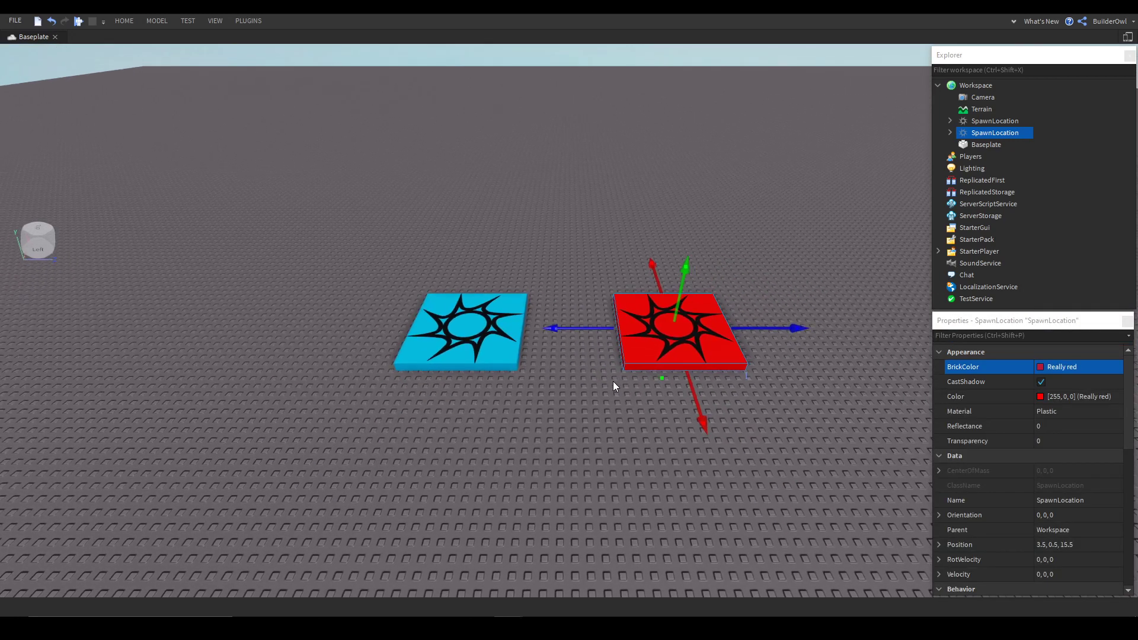
Change the copied spawn location's BrickColor to Bright red
left_click(1047, 368)
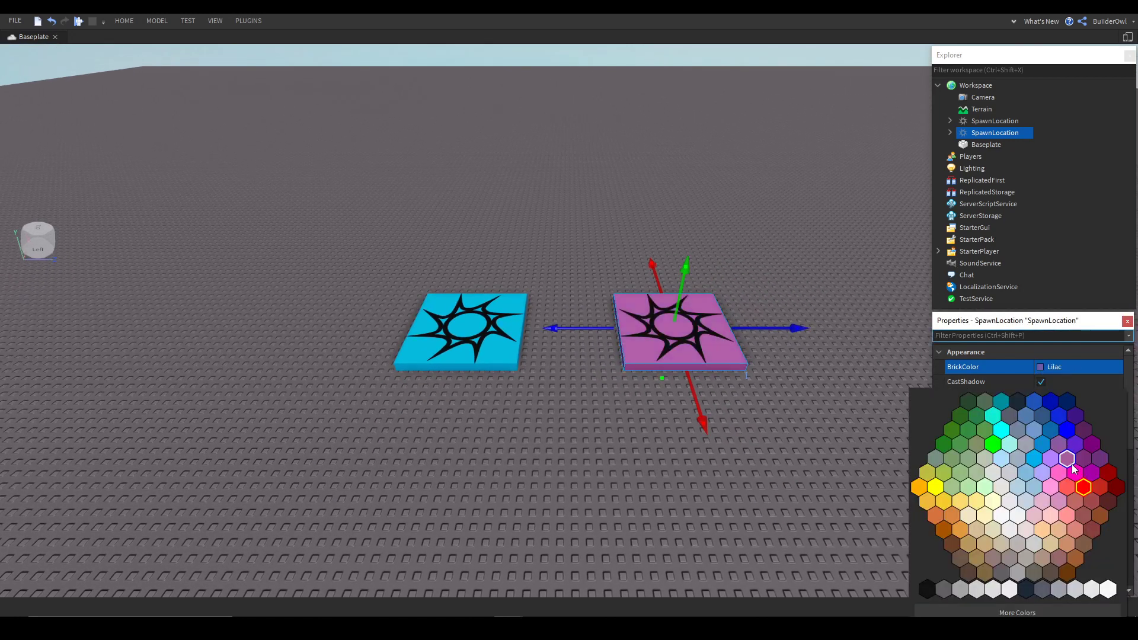
left_click(1100, 488)
scroll(668, 380, "up", 5)
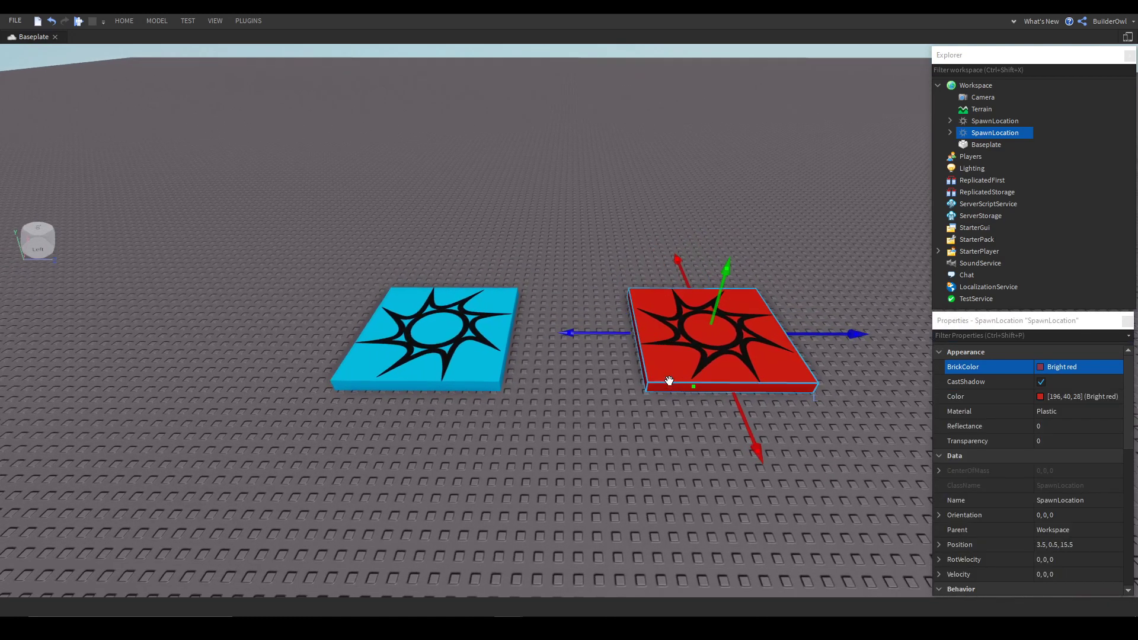
Select both spawn locations together and turn off their Neutral property
scroll(1067, 439, "down", 6)
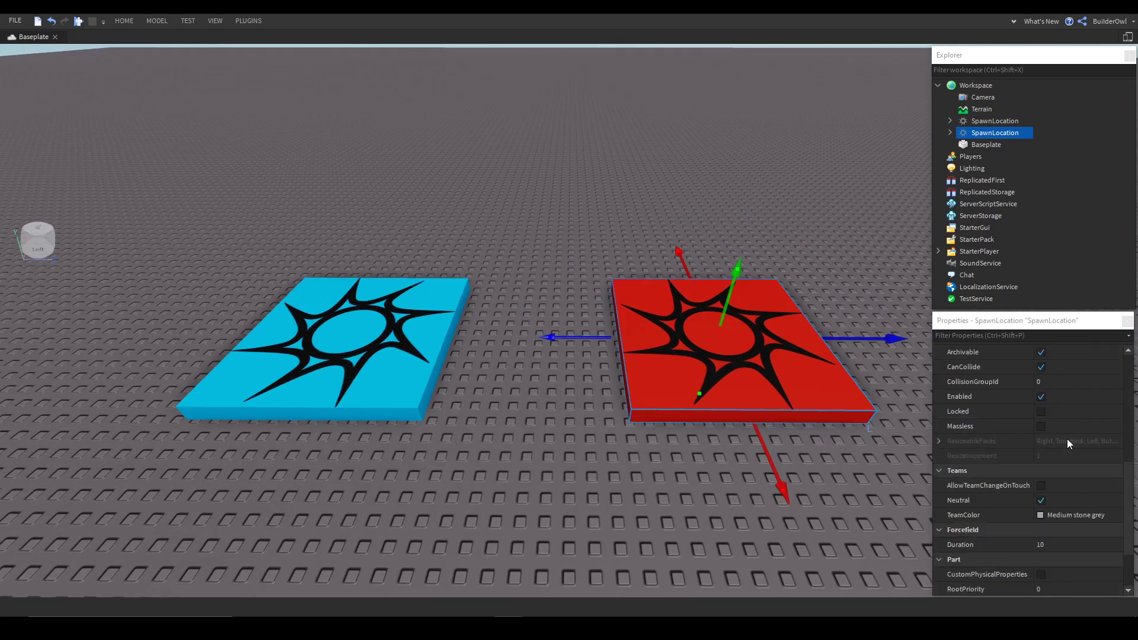
scroll(1067, 439, "down", 3)
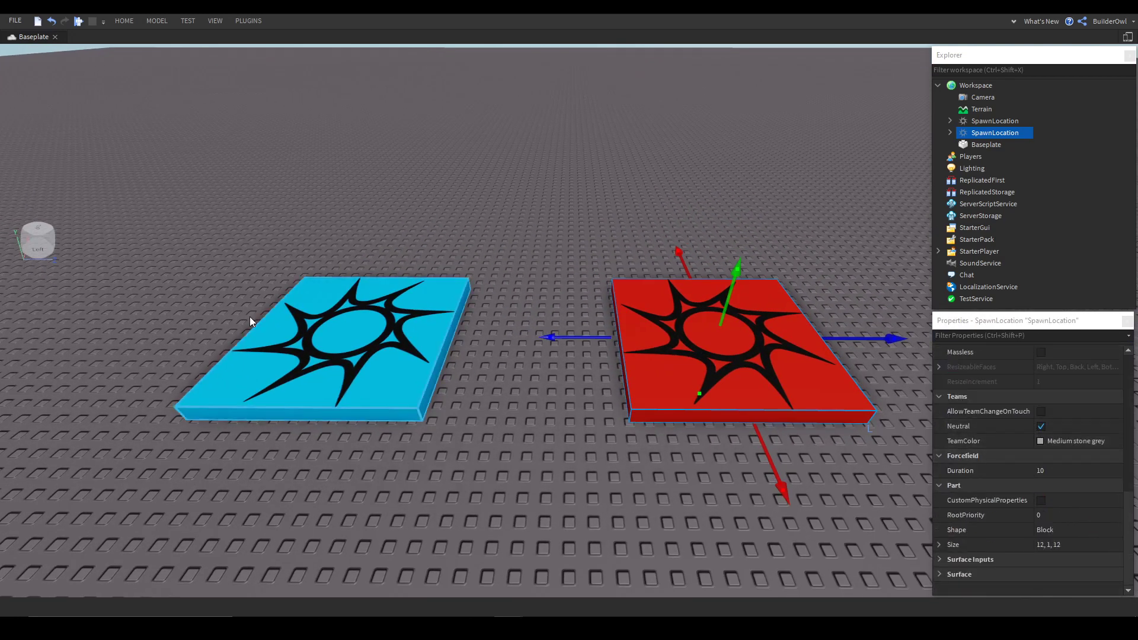
left_click(305, 358, "ctrl")
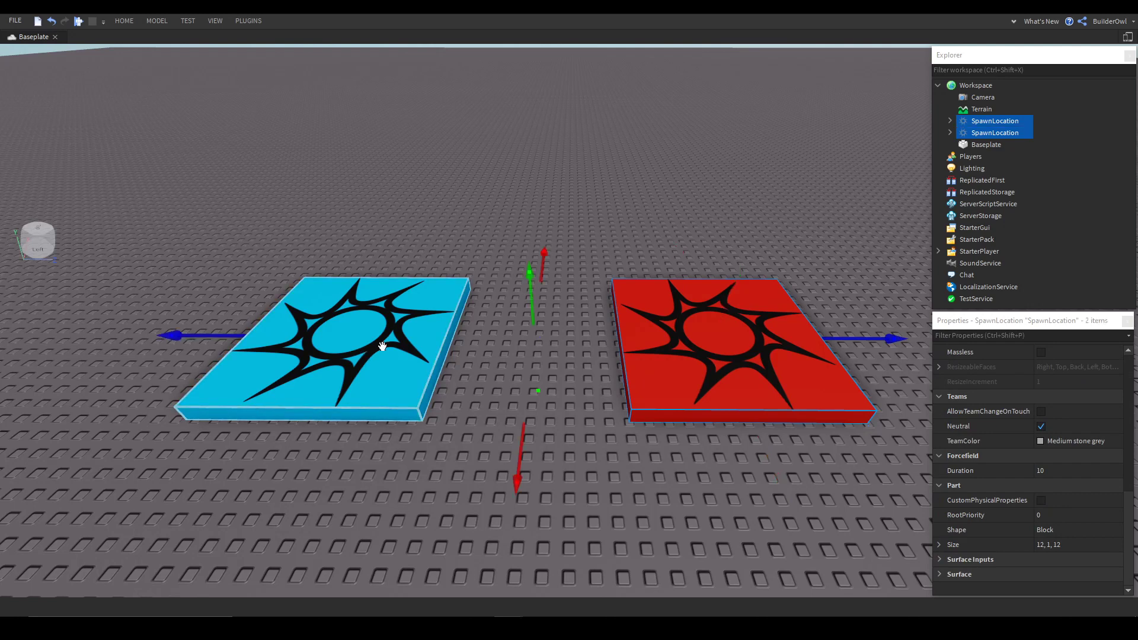
left_click(1041, 427)
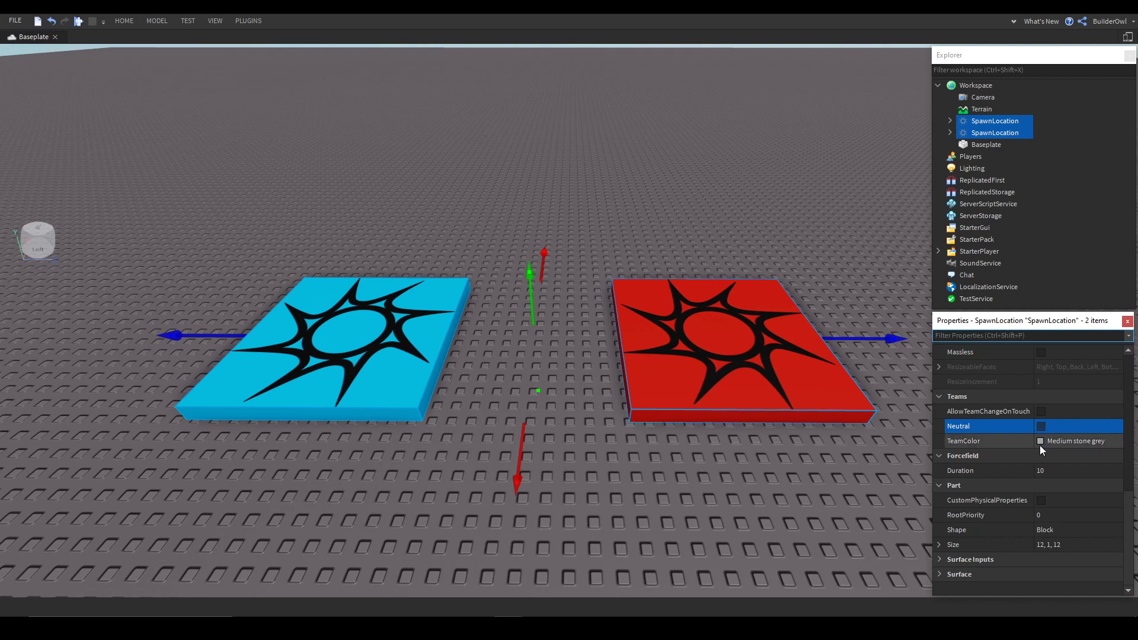
Set the TeamColor of the red spawn location alone to Really red
left_click(590, 378)
left_click(682, 356)
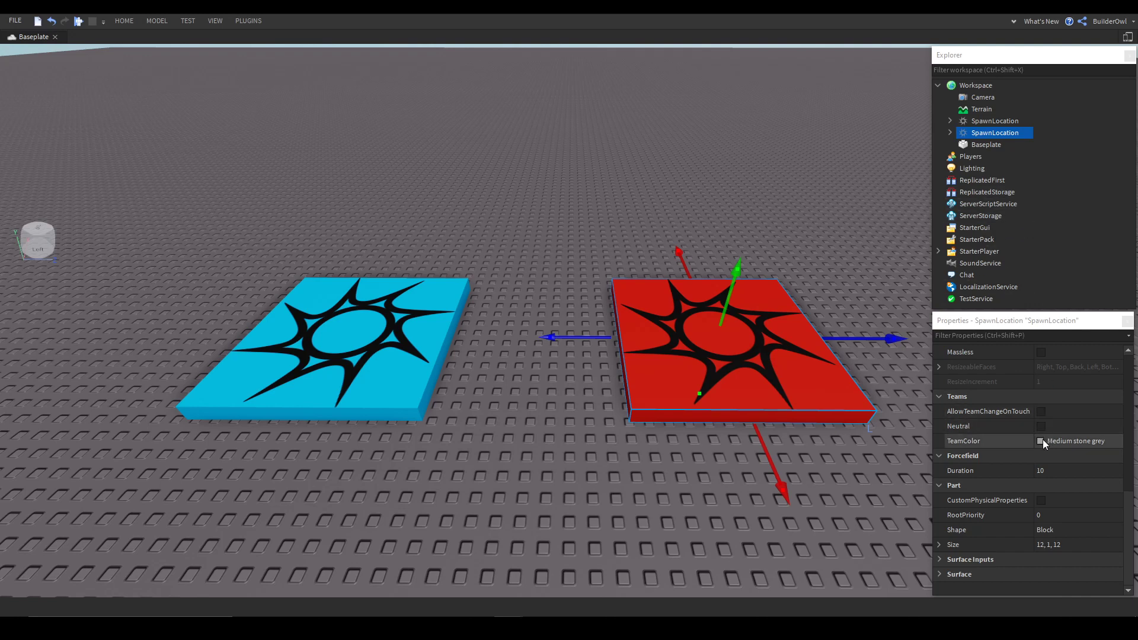
left_click(1043, 439)
left_click(1089, 313)
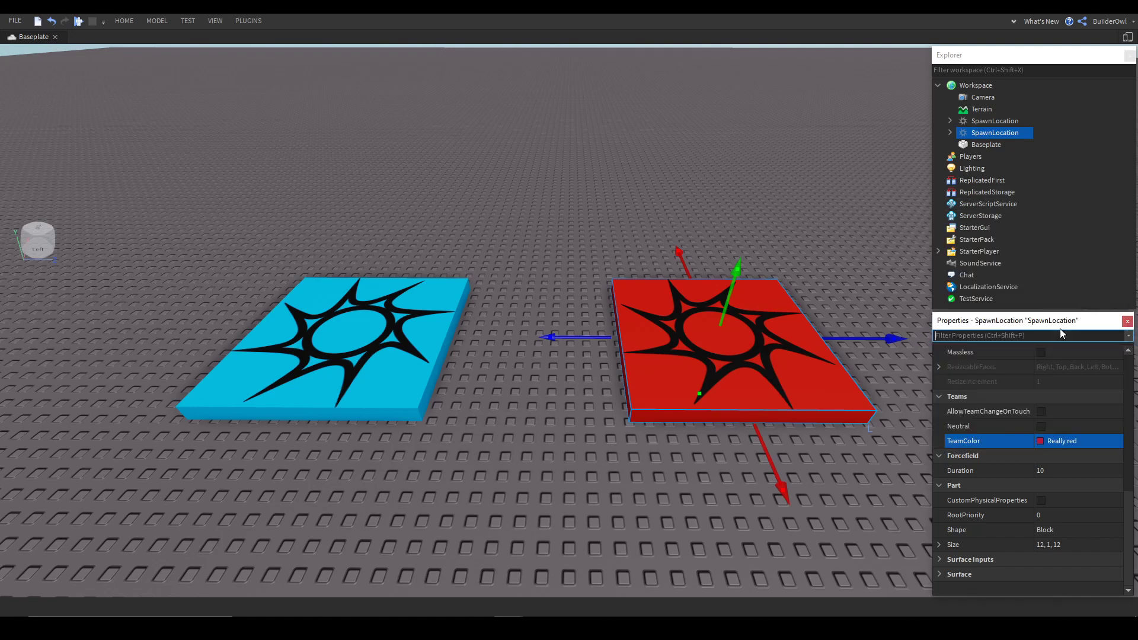
Set the cyan spawn location's TeamColor to Cyan and clear the selection
left_click(273, 323)
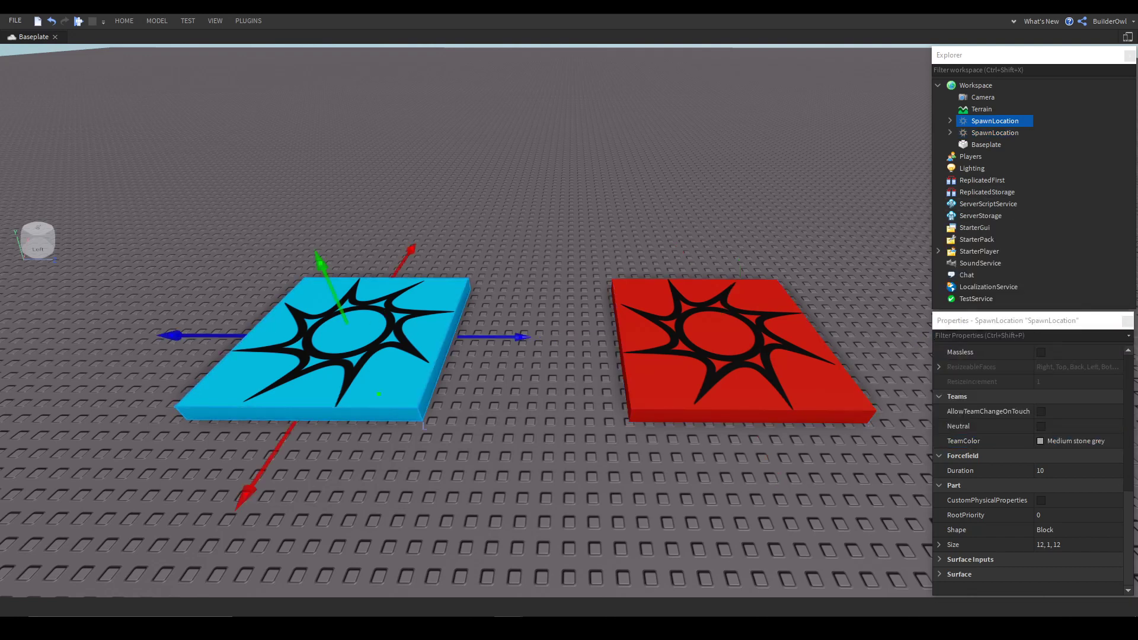
left_click(1041, 441)
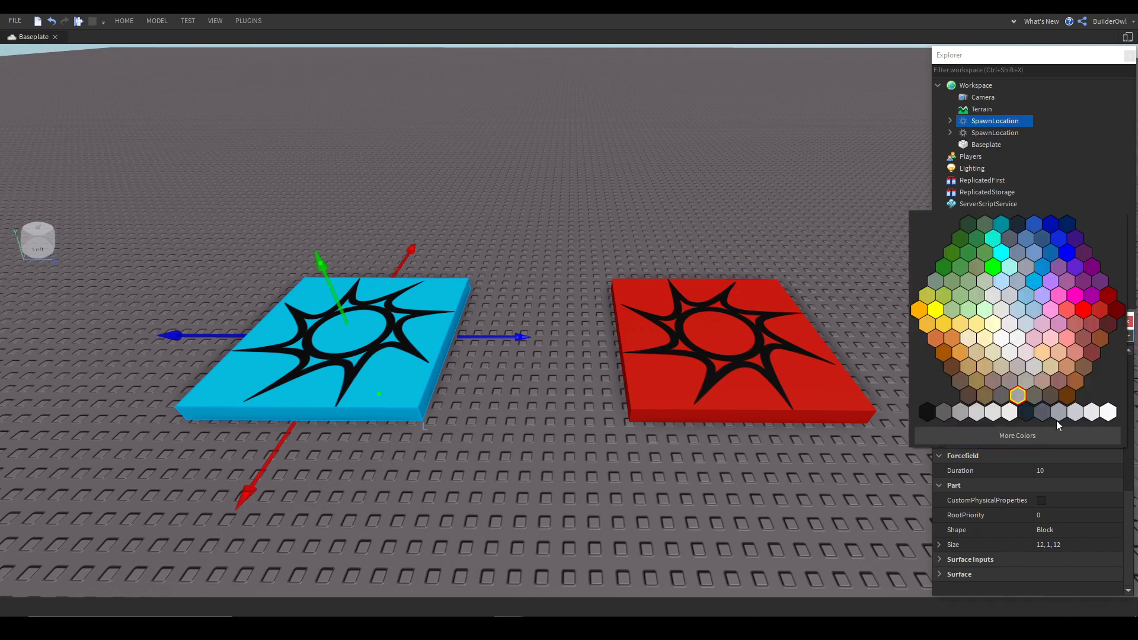
left_click(1032, 284)
left_click(577, 155)
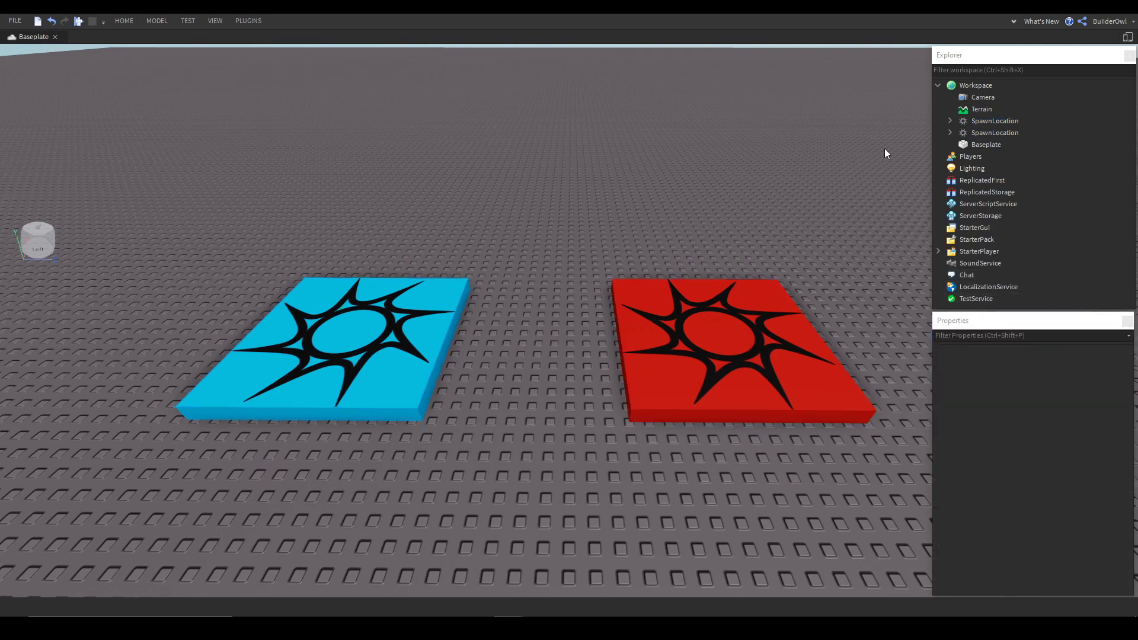
Insert a Team object into ServerStorage
mouse_move(970, 251)
right_click(971, 217)
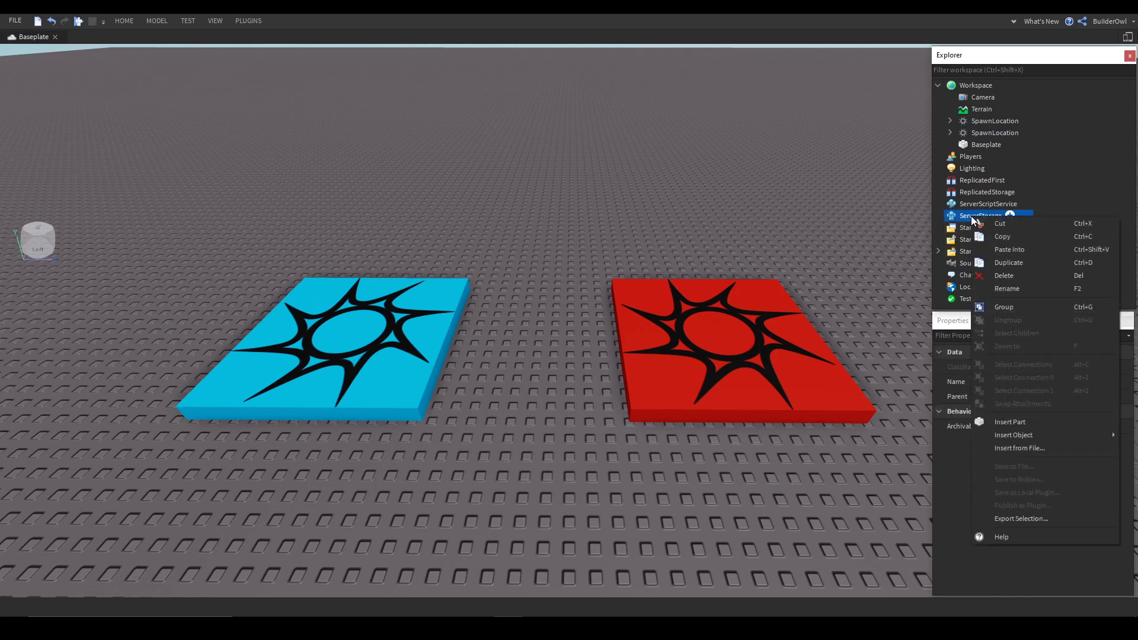
mouse_move(1013, 436)
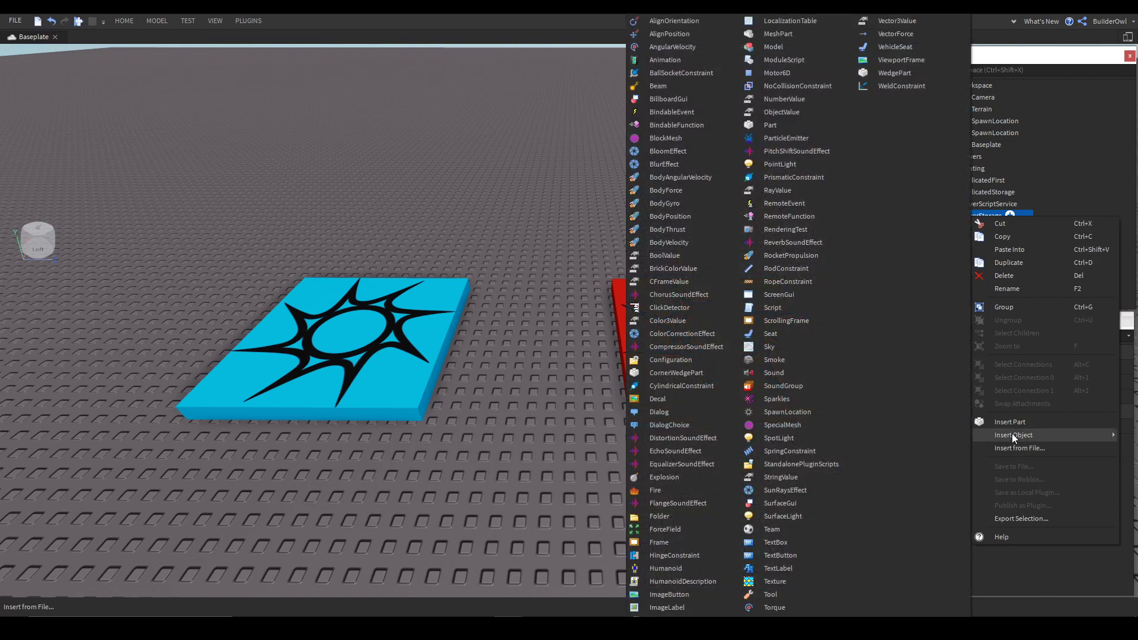
left_click(772, 529)
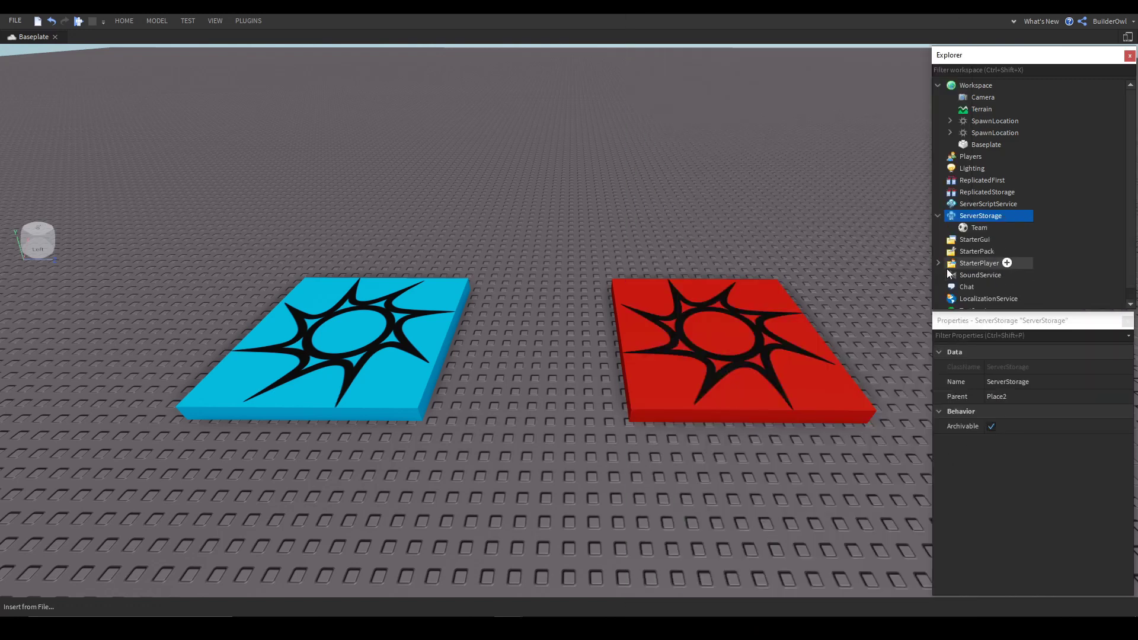
Cut the Team object out of ServerStorage and paste it back so that it sits in the Teams service
right_click(977, 229)
left_click(1008, 232)
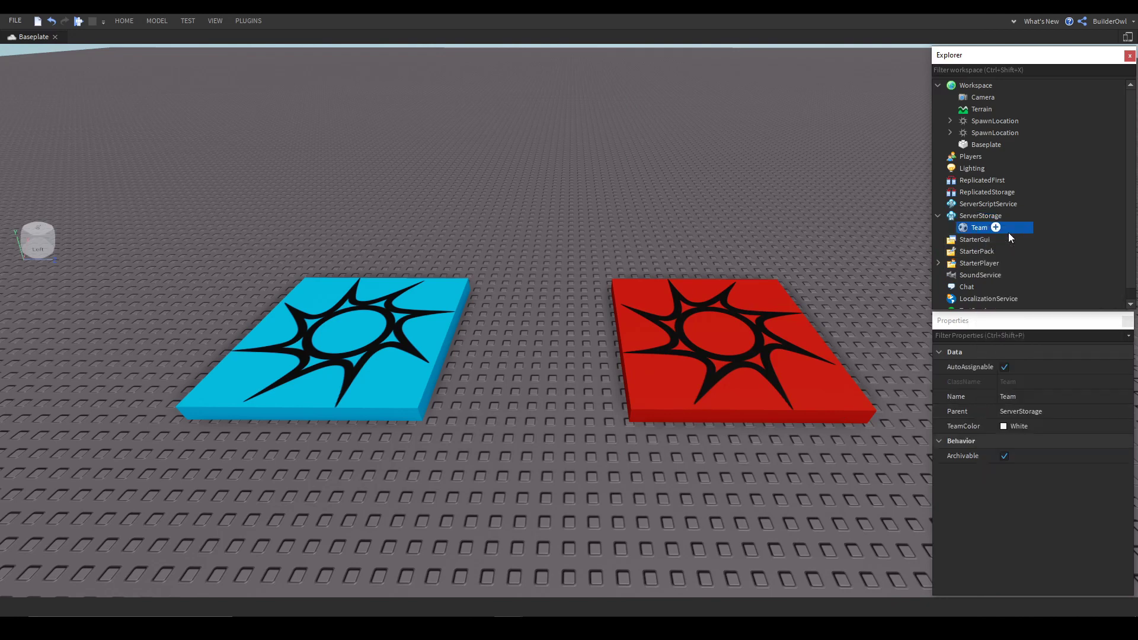
right_click(719, 203)
left_click(752, 234)
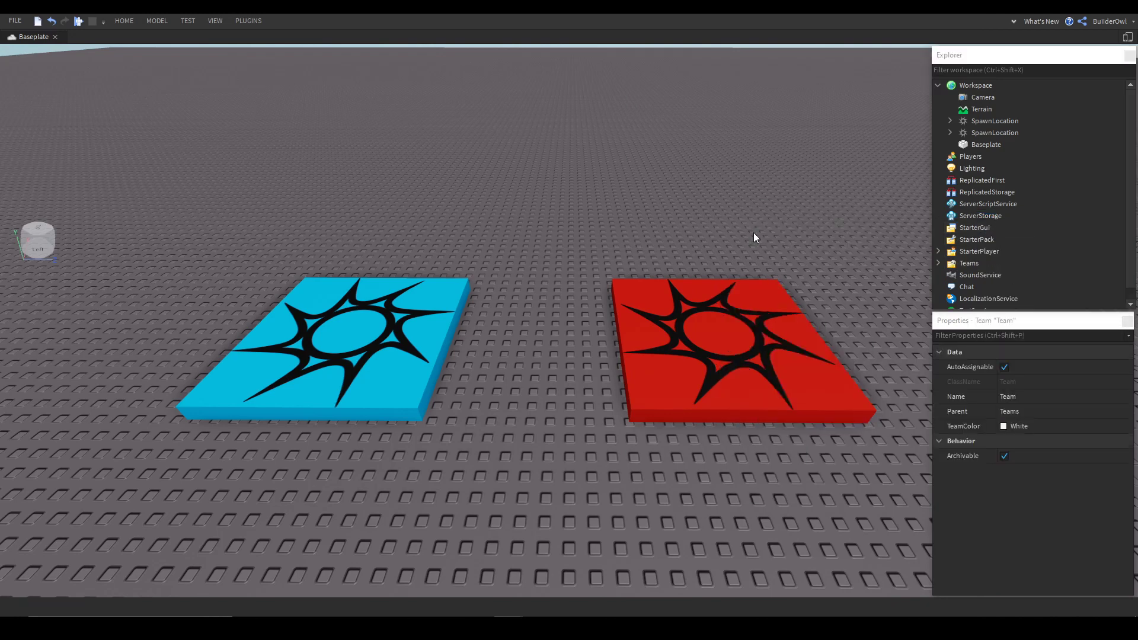
Expand the Teams service and select its Team object, keeping AutoAssignable enabled
scroll(964, 261, "down", 1)
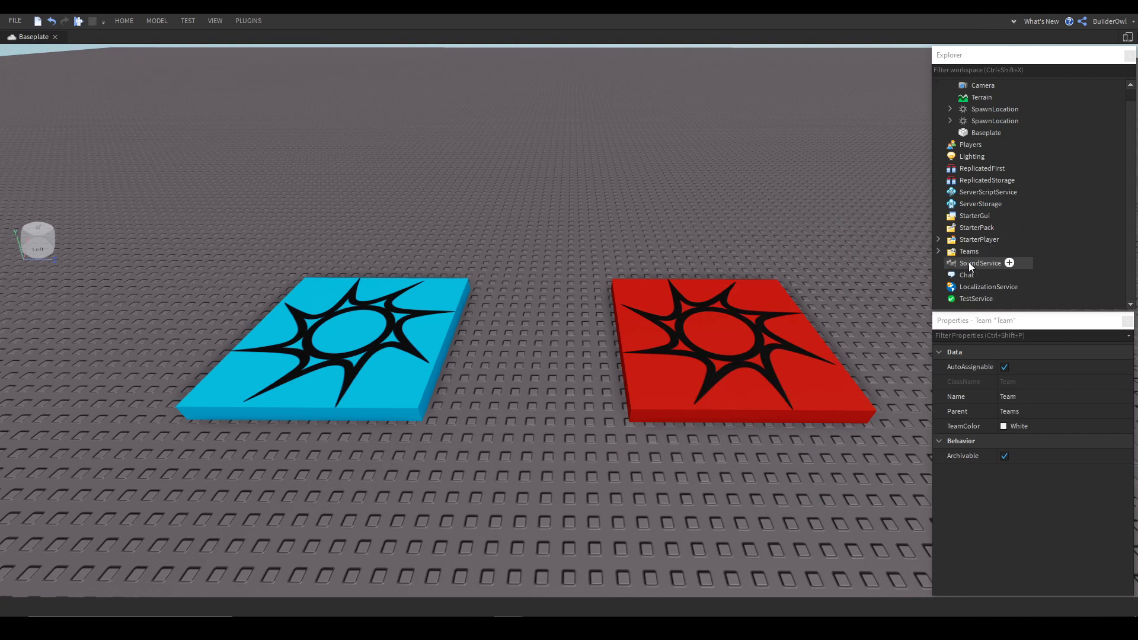
left_click(938, 252)
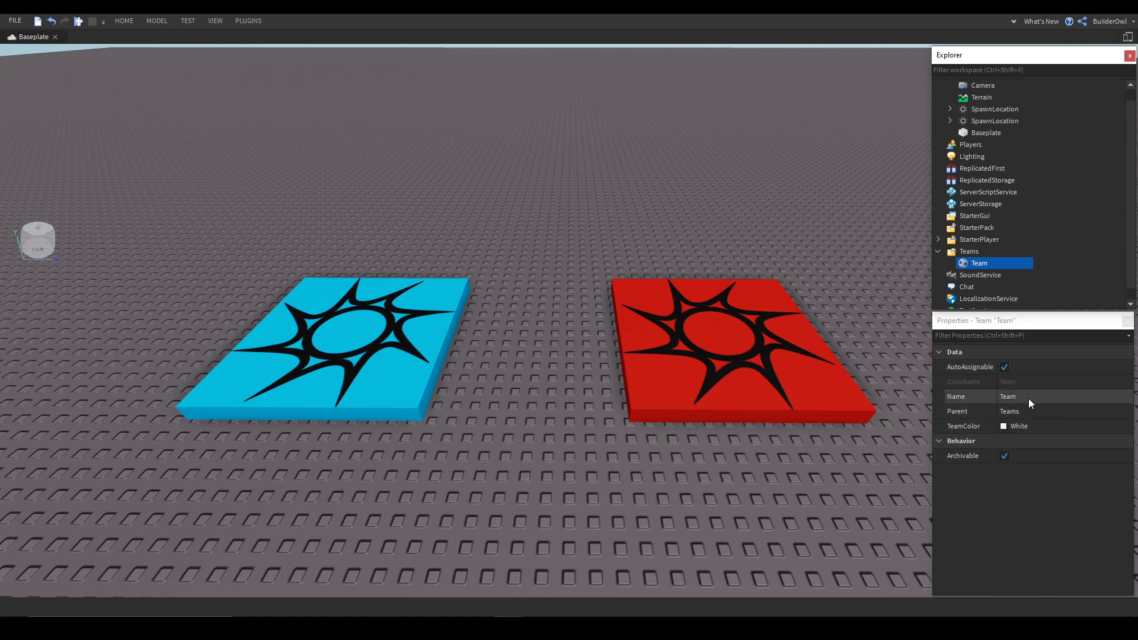
left_click(1005, 367)
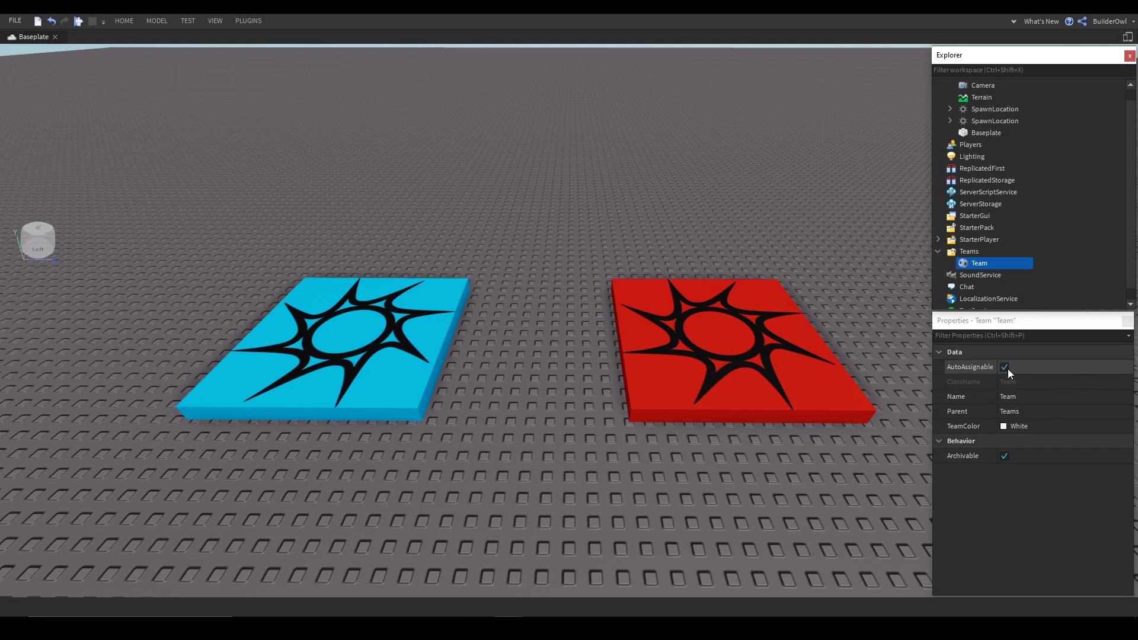
Set the Team object's TeamColor to Cyan
mouse_move(986, 261)
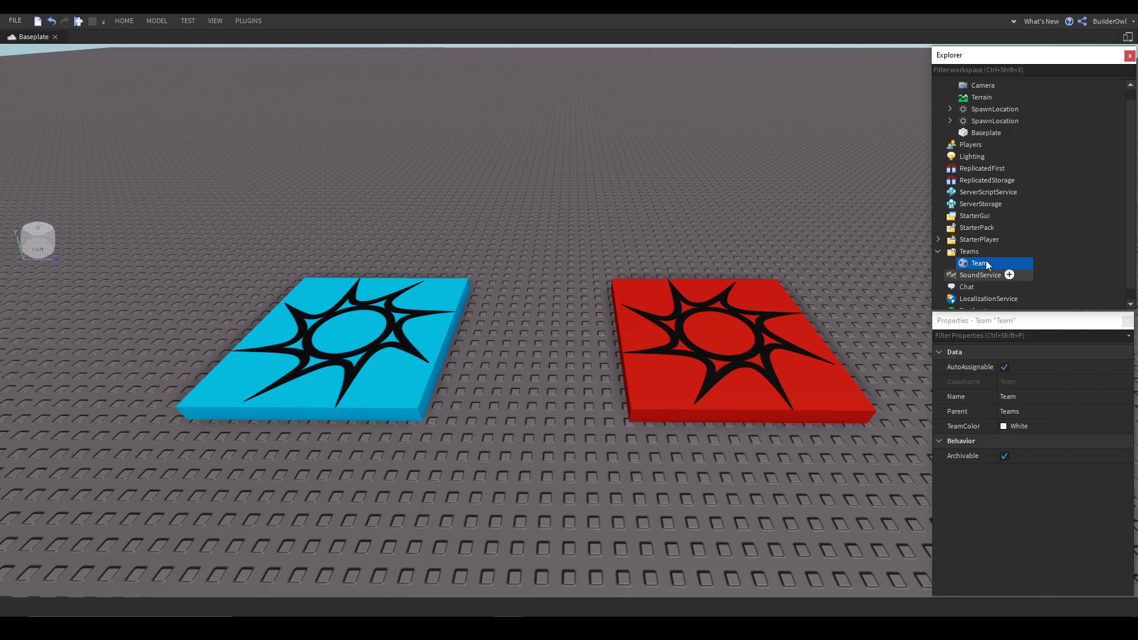
left_click(1006, 428)
left_click(1035, 290)
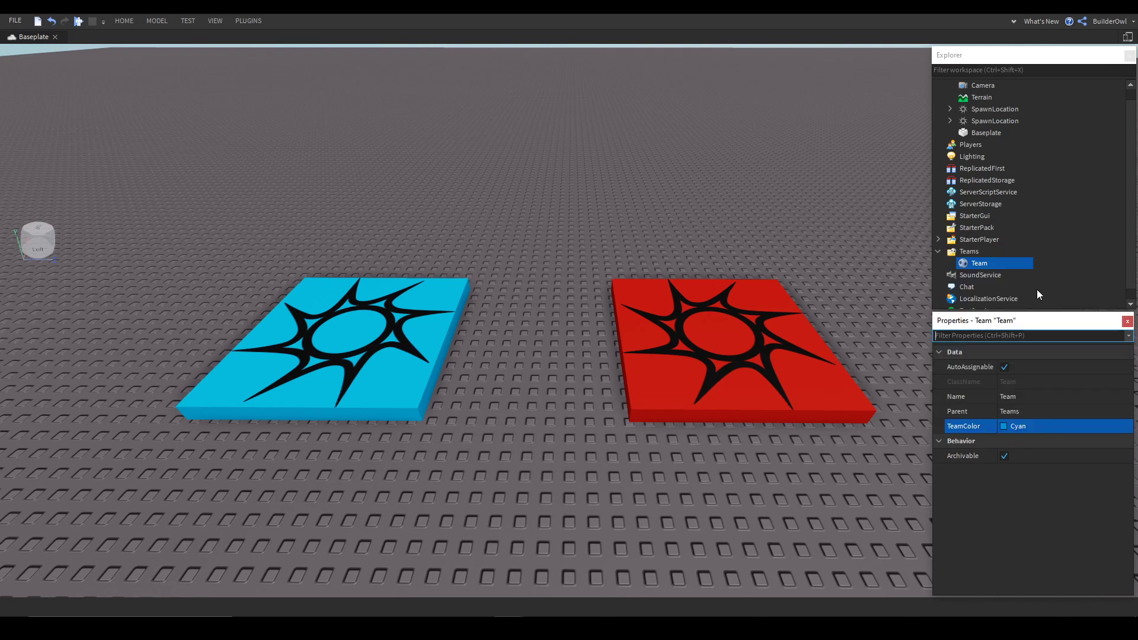
Change the Team object's TeamColor to Really red and rename it Red Team
left_click(1003, 433)
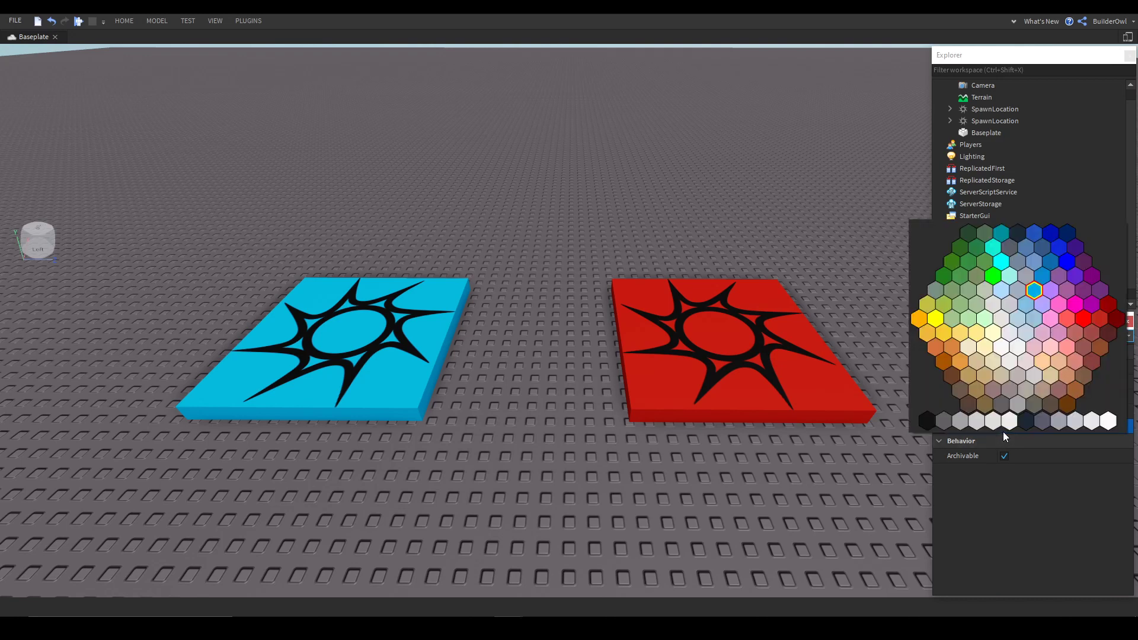
left_click(1088, 318)
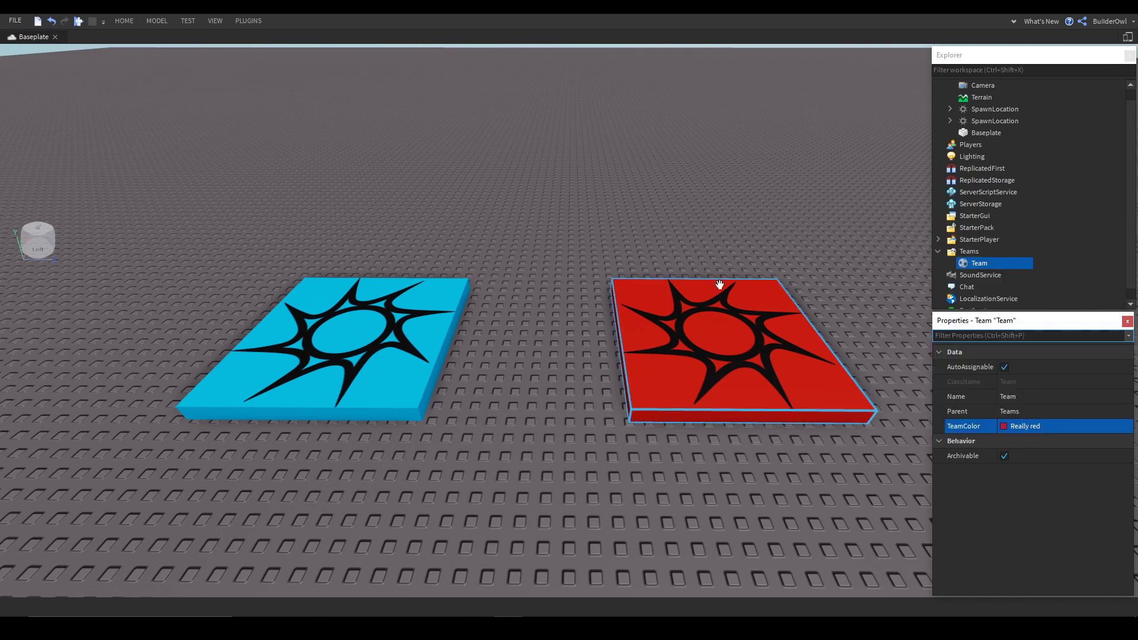
left_click(1020, 397)
type("Red Team")
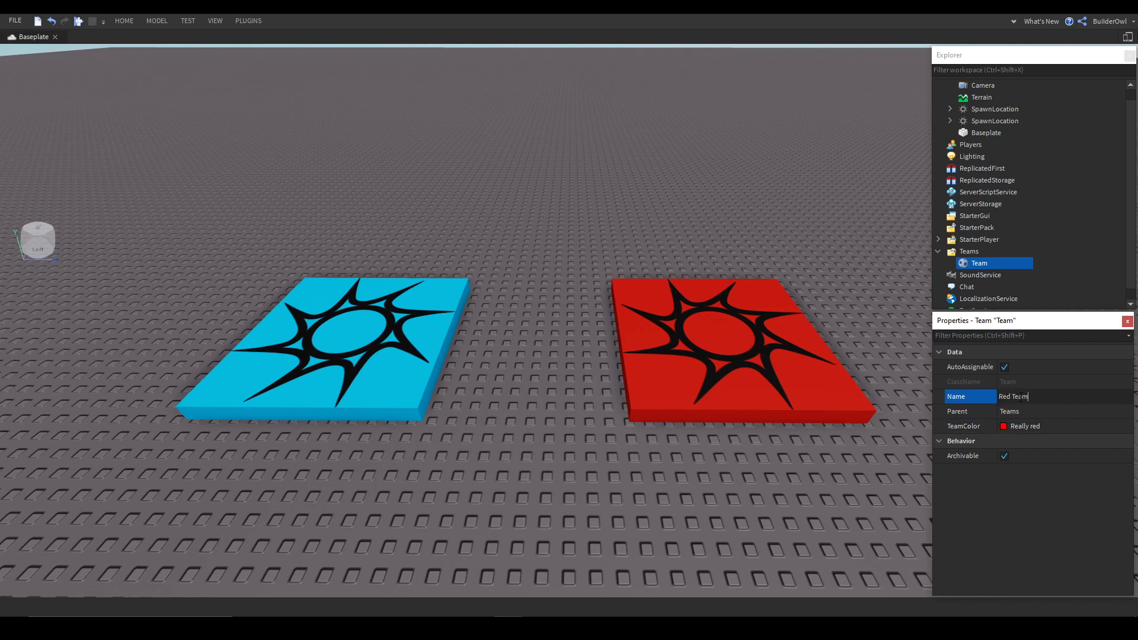
key("Return")
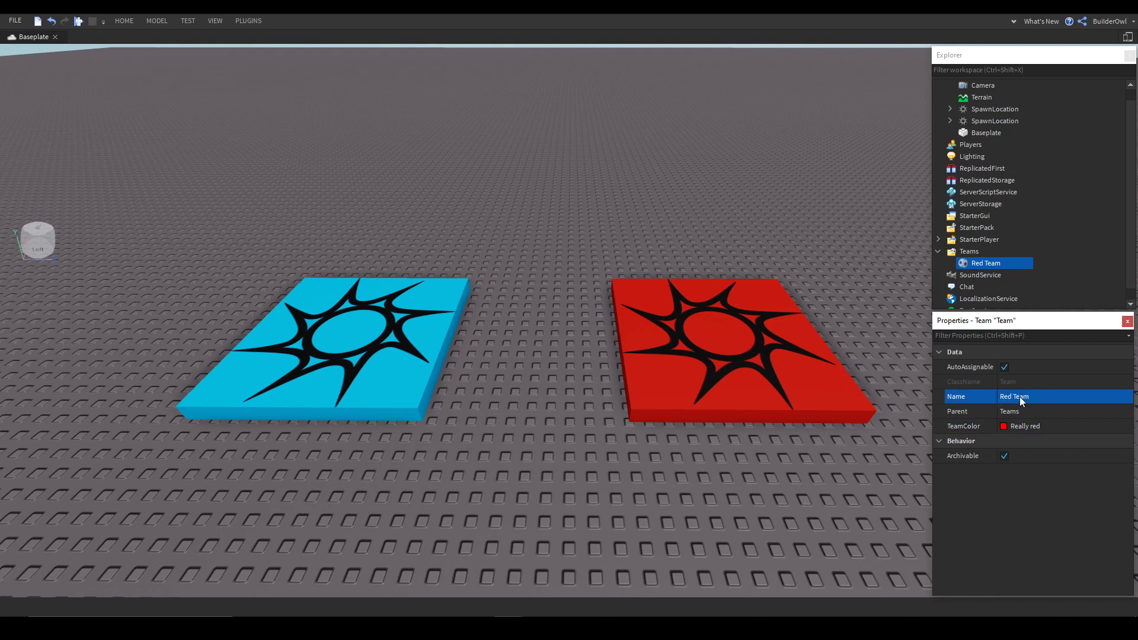
Duplicate the Red Team object, set the copy's TeamColor to Cyan and rename it Blue Team
key("ctrl+d")
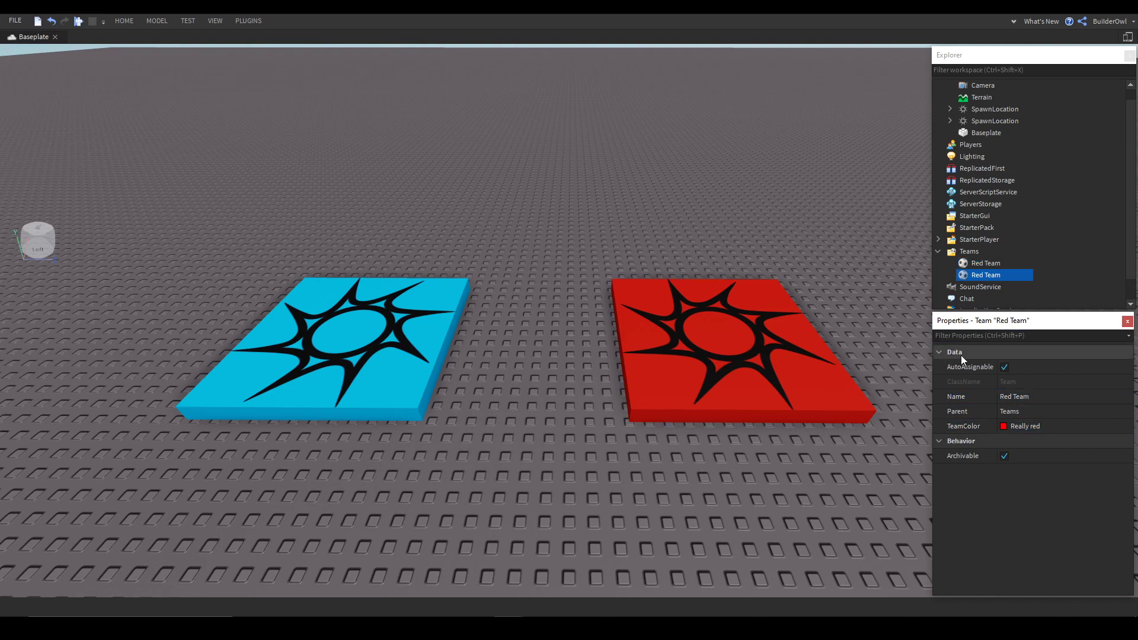
left_click(1016, 427)
left_click(1044, 303)
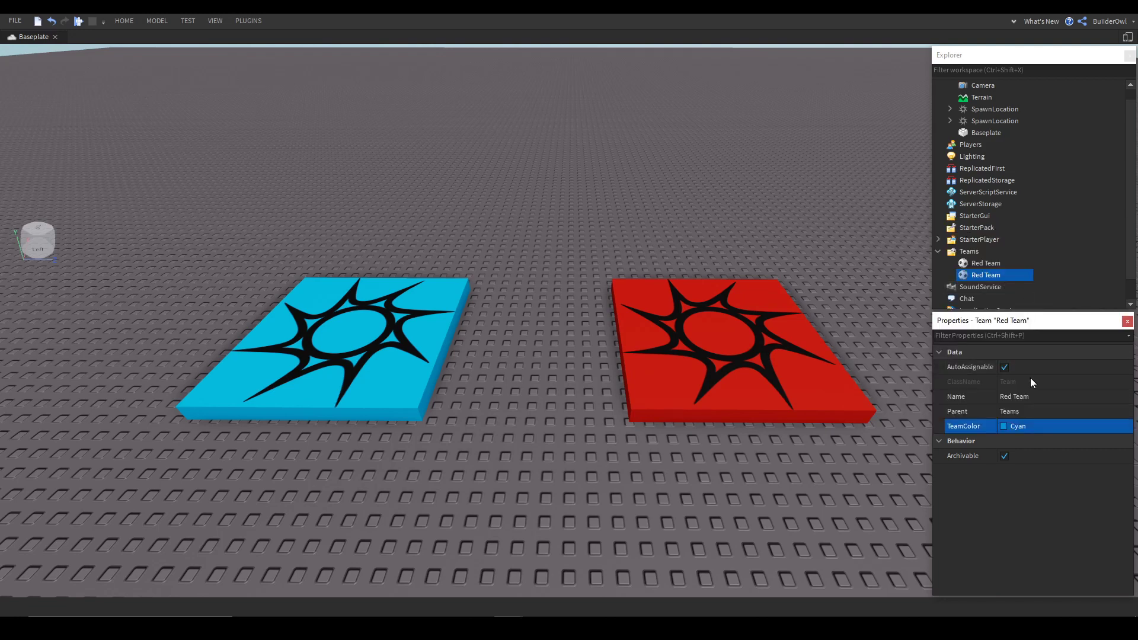
left_click(1037, 403)
type("Blue Team")
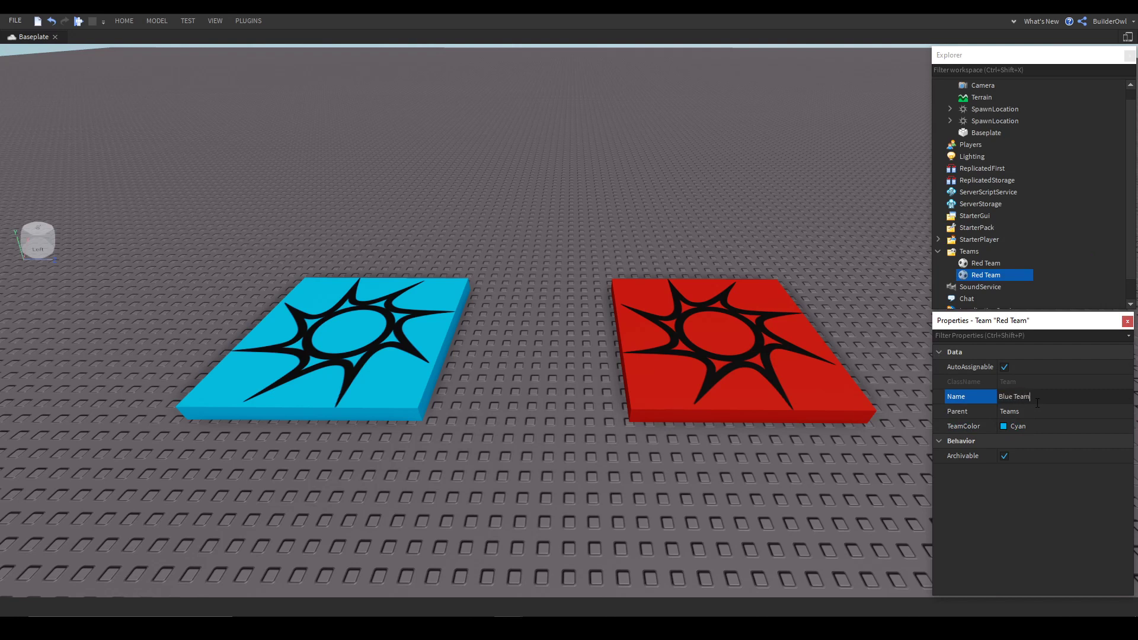
key("Return")
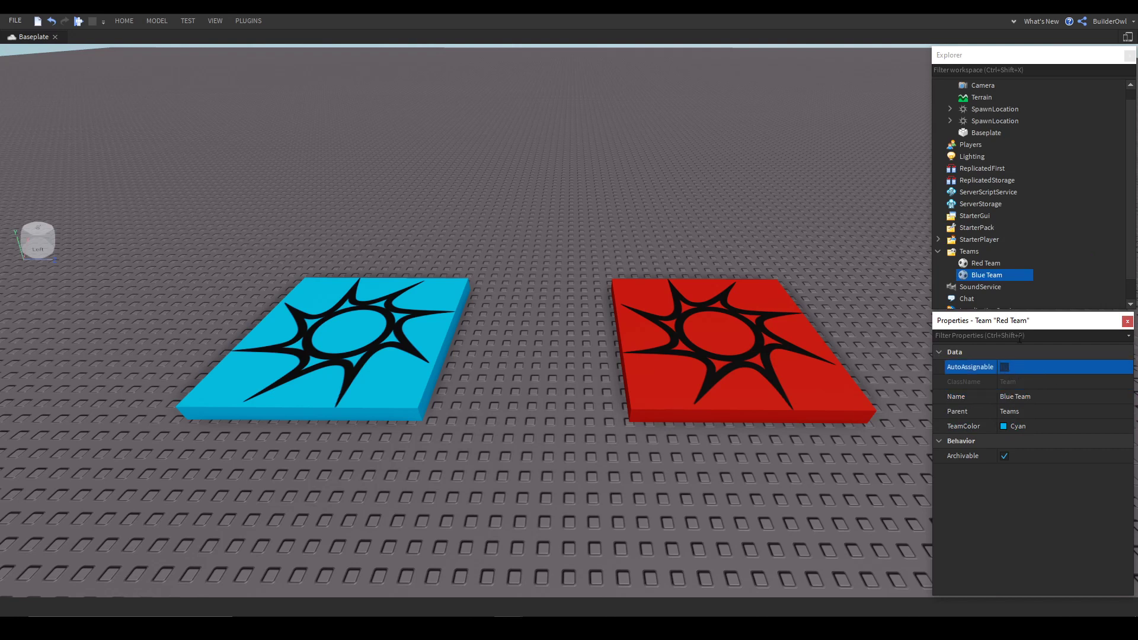
left_click(1029, 263)
left_click(1047, 205)
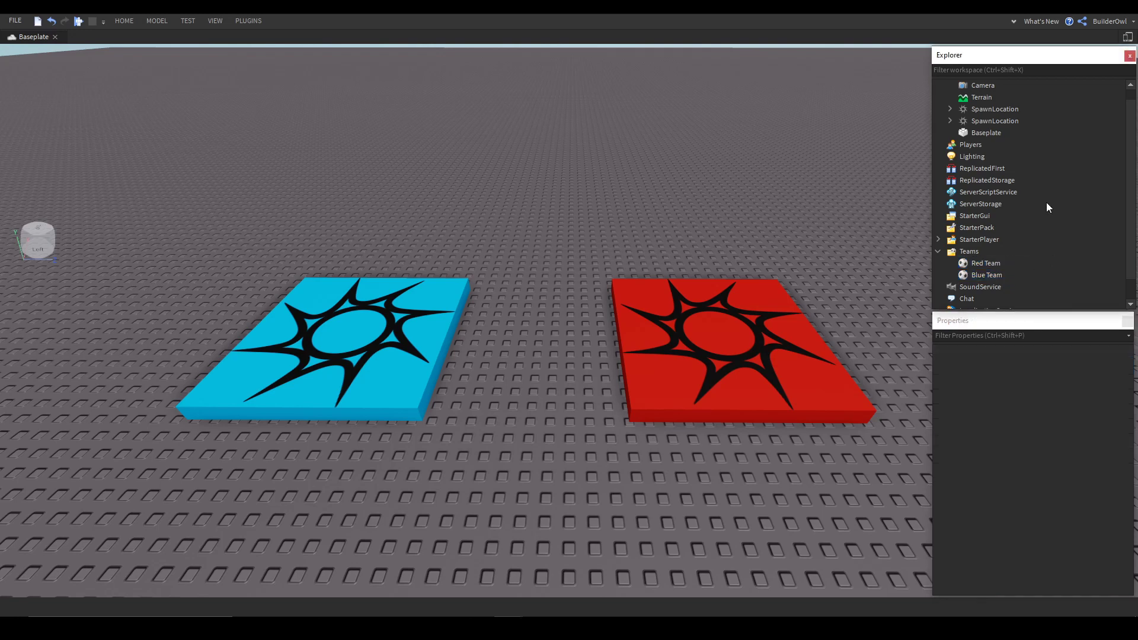
Find "Team Only Gear" among the Toolbox models and insert the first matching script into the place, then close the Toolbox
scroll(570, 162, "down", 4)
right_click_drag(570, 163, 540, 289)
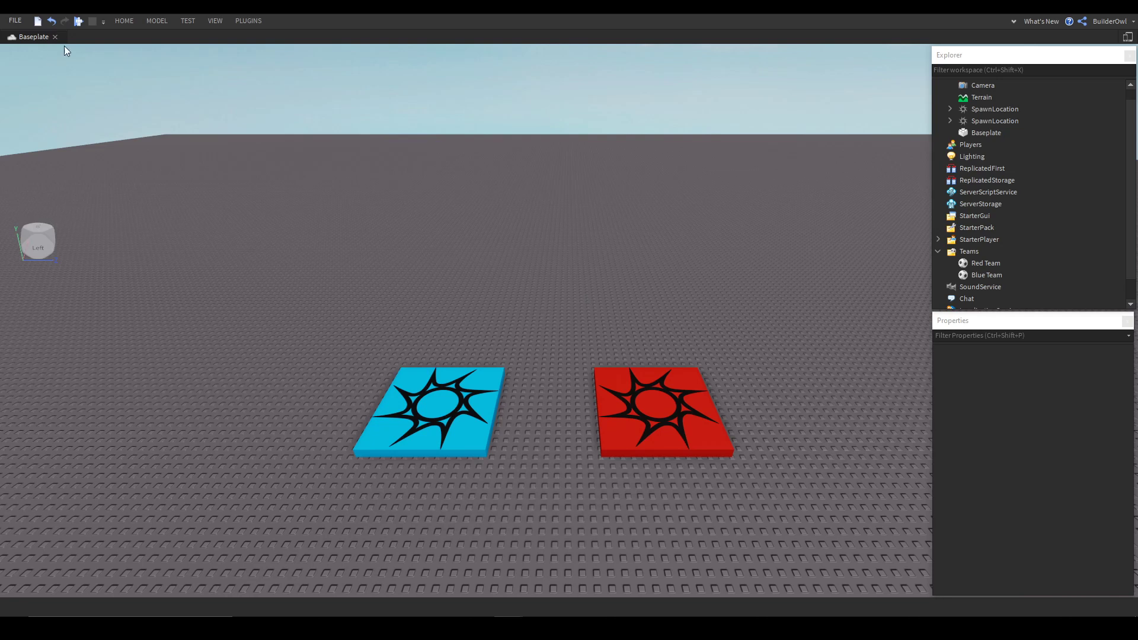
left_click(121, 24)
left_click(291, 42)
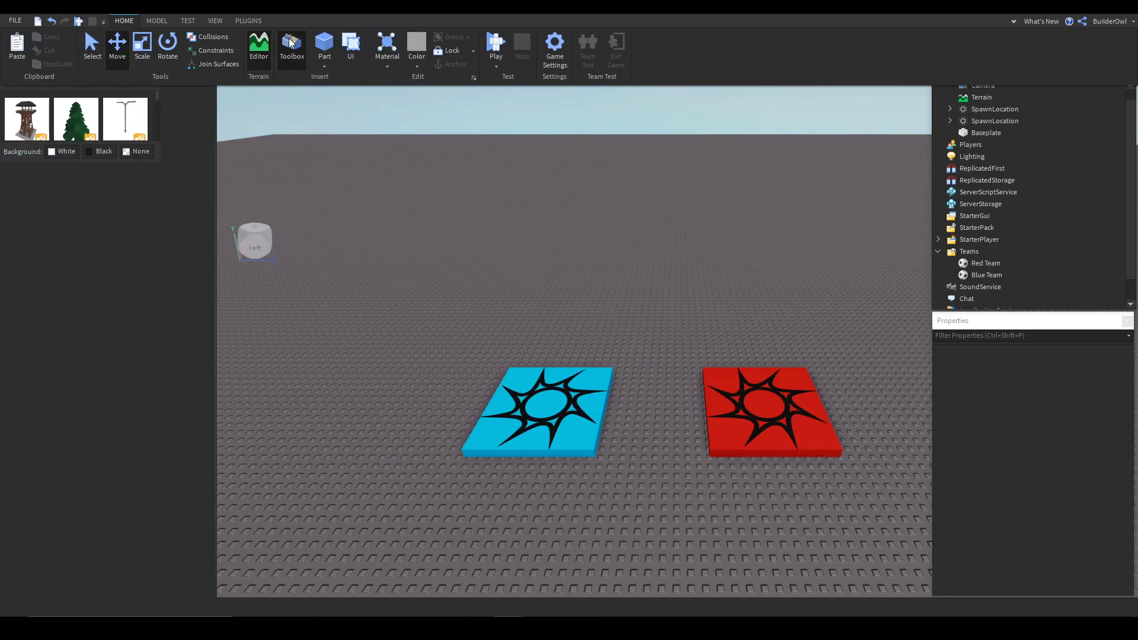
left_click(97, 76)
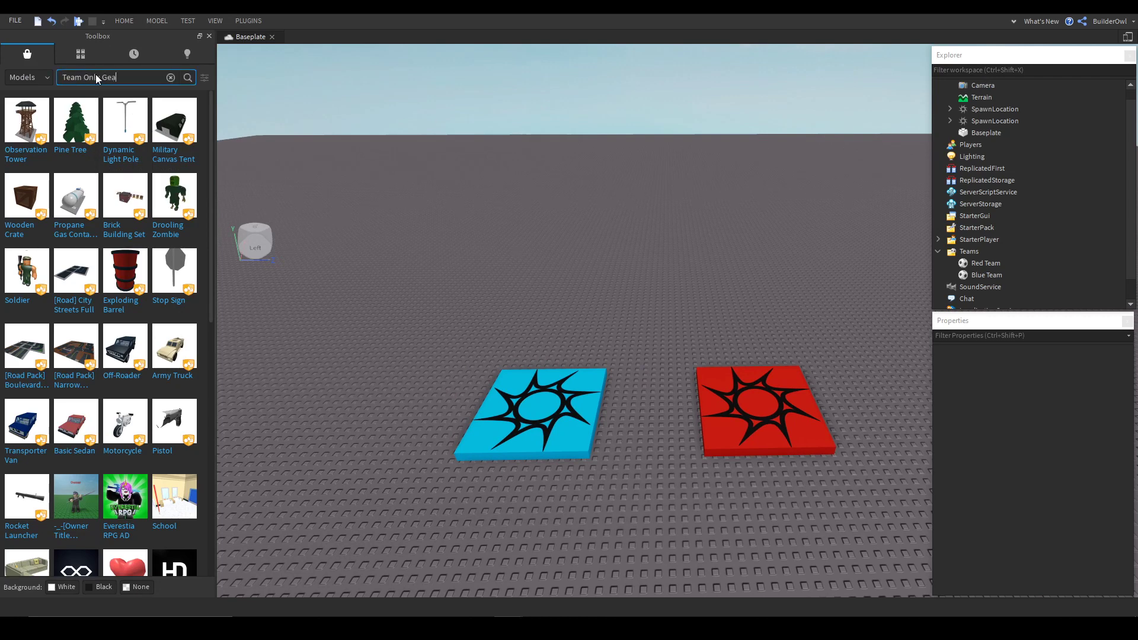
type("r")
key("Return")
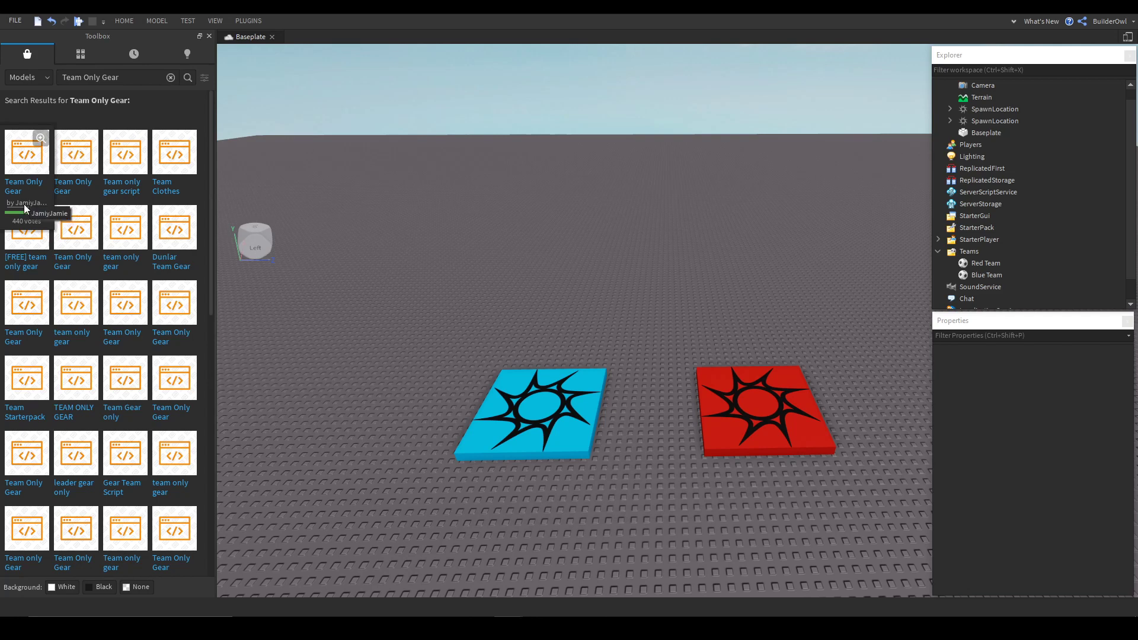
left_click(23, 168)
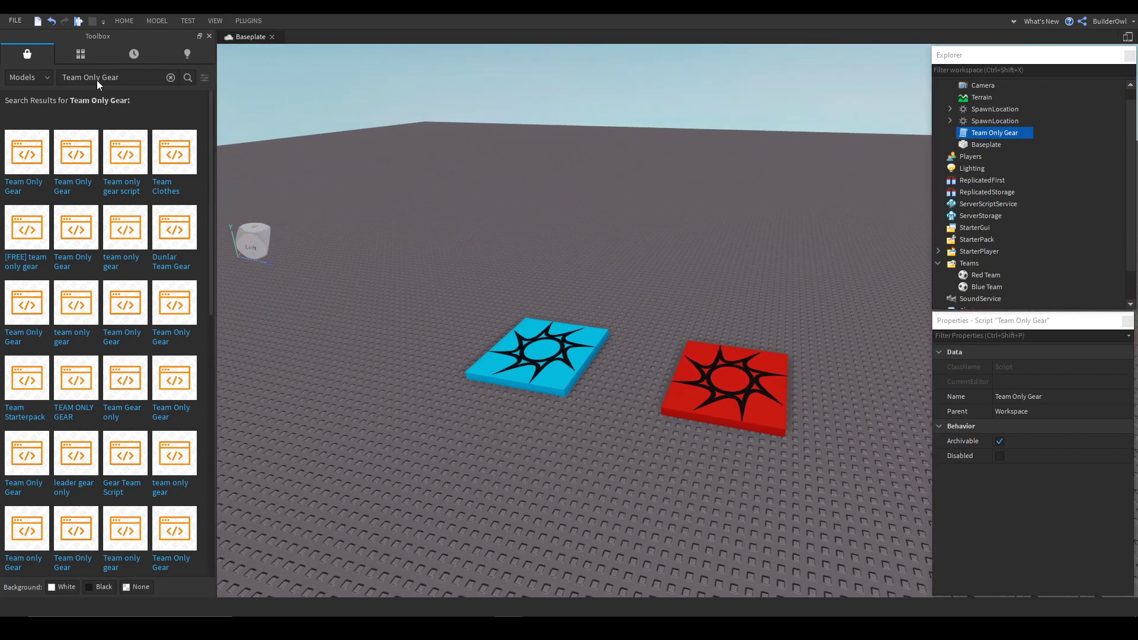
left_click(208, 36)
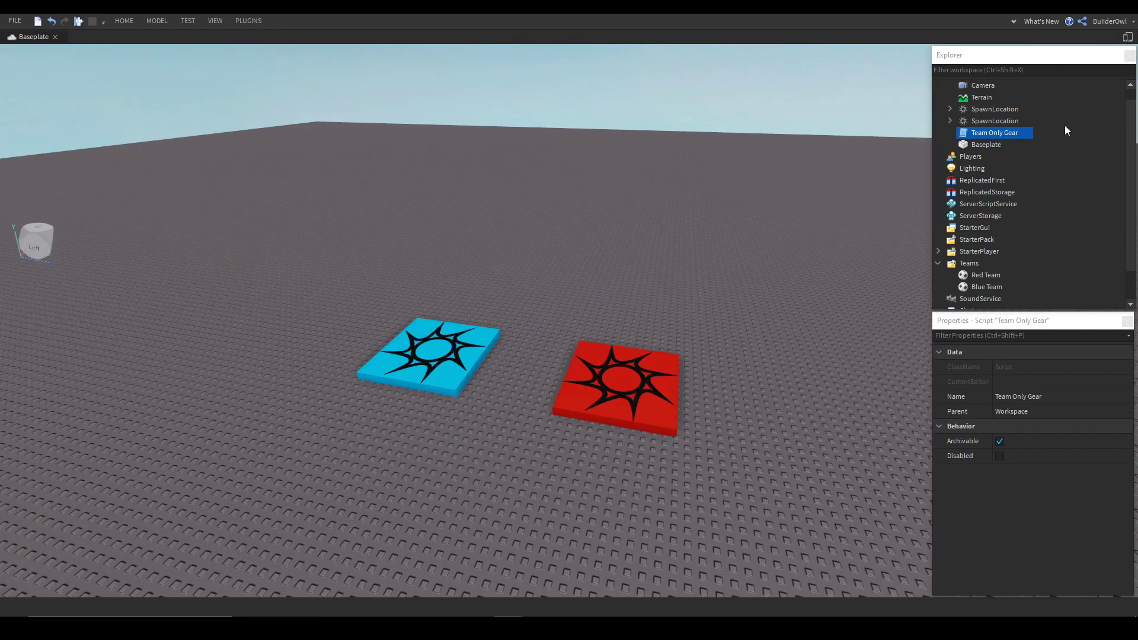
Review the code of the Team Only Gear script and move the script from Workspace into ServerScriptService
double_click(980, 134)
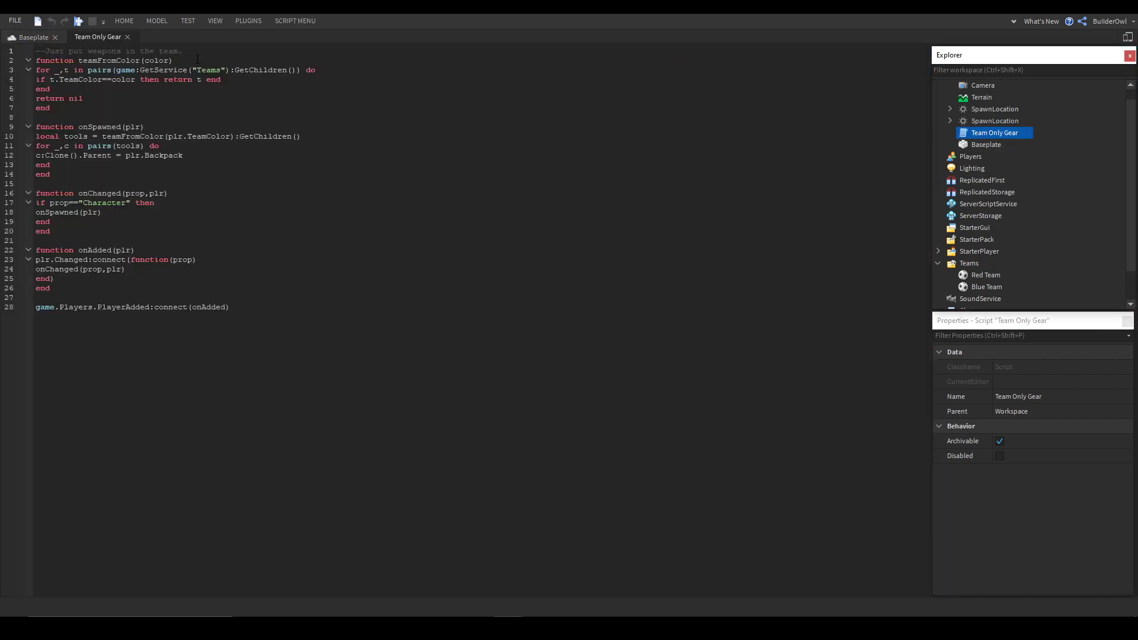
left_click(127, 36)
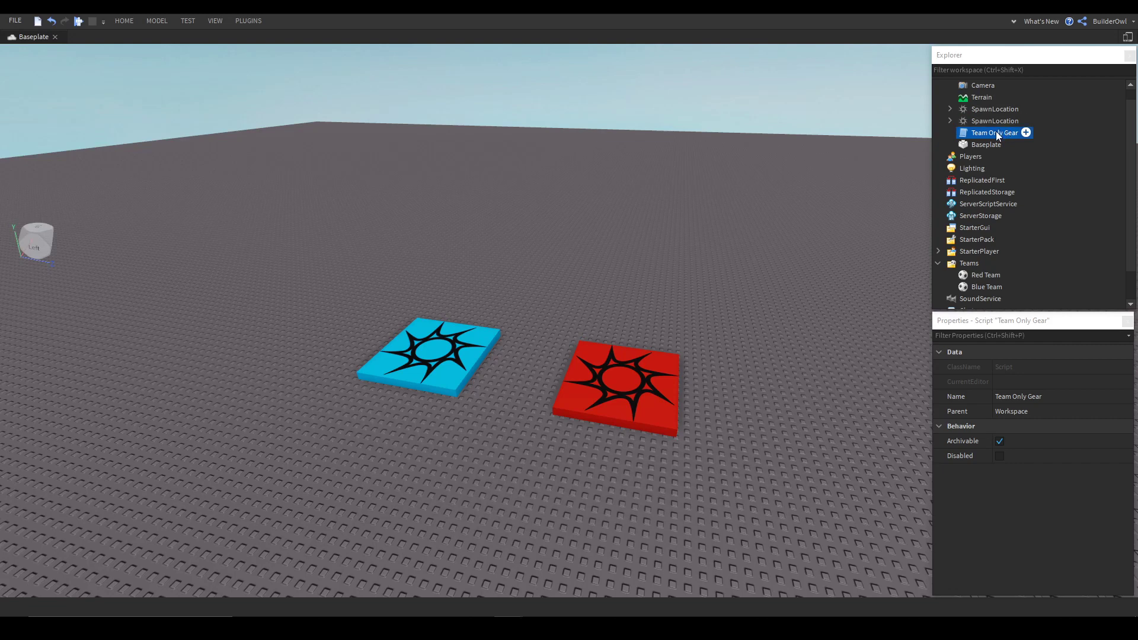
scroll(996, 137, "up", 1)
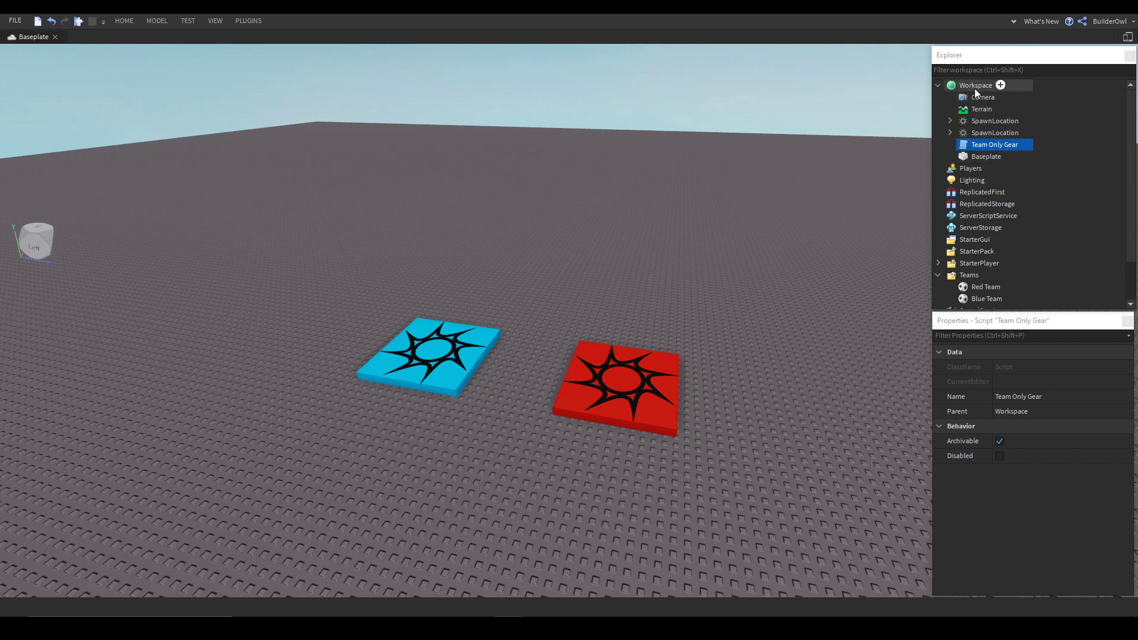
left_click_drag(992, 148, 993, 215)
left_click(1061, 206)
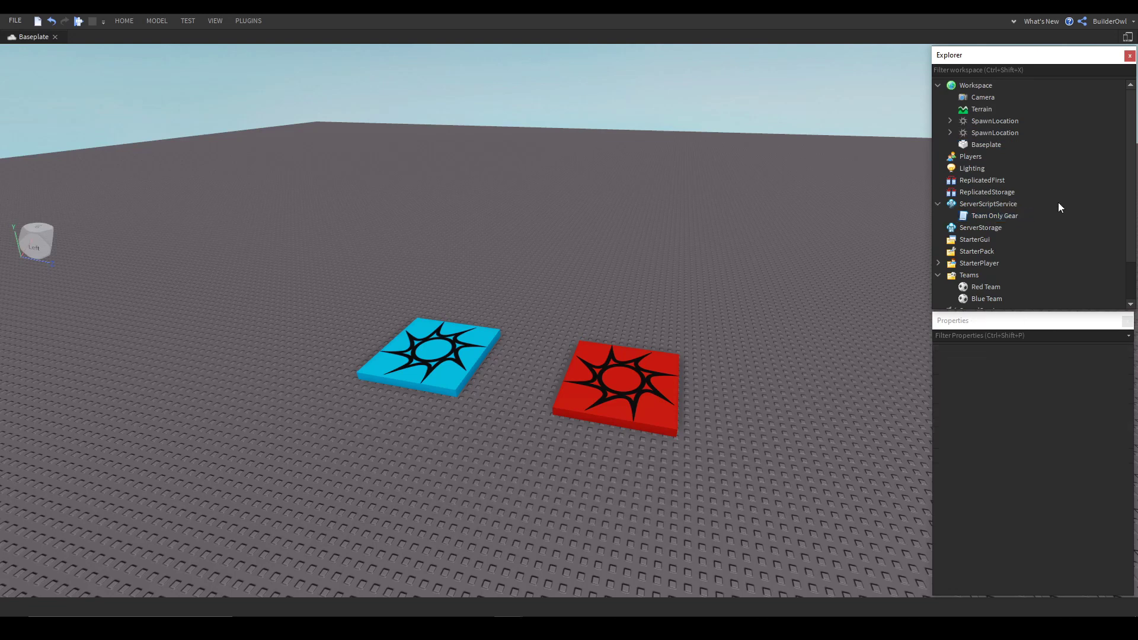
left_click(937, 204)
scroll(970, 231, "down", 1)
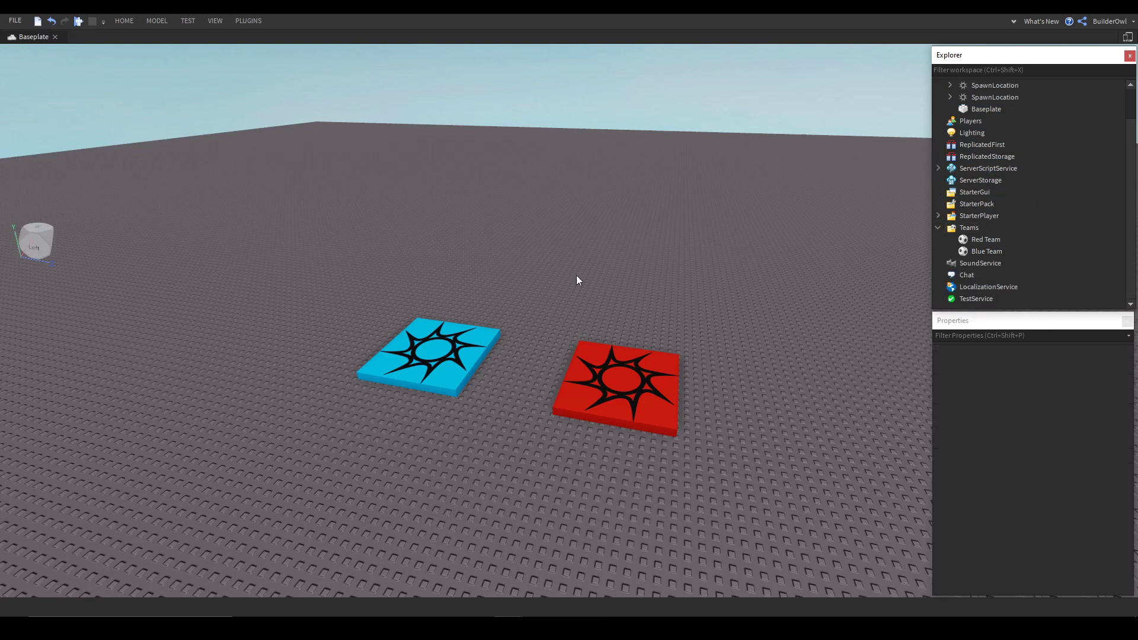
Search the Toolbox models for "Sword" and insert the classic sword tool into the workspace
left_click(121, 22)
left_click(293, 56)
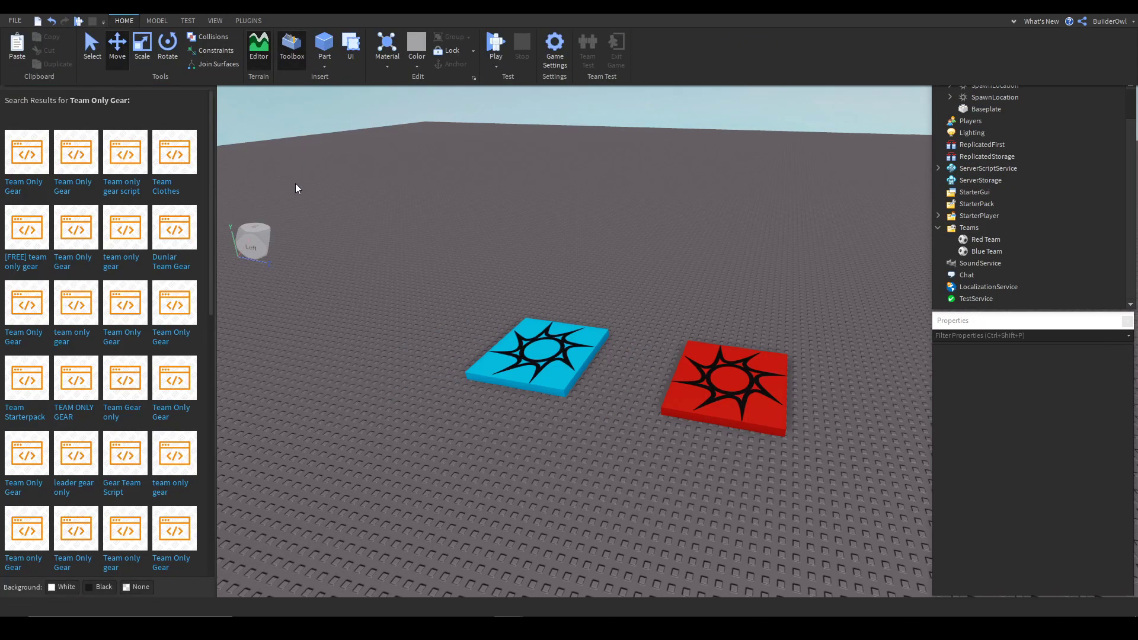
left_click(133, 77)
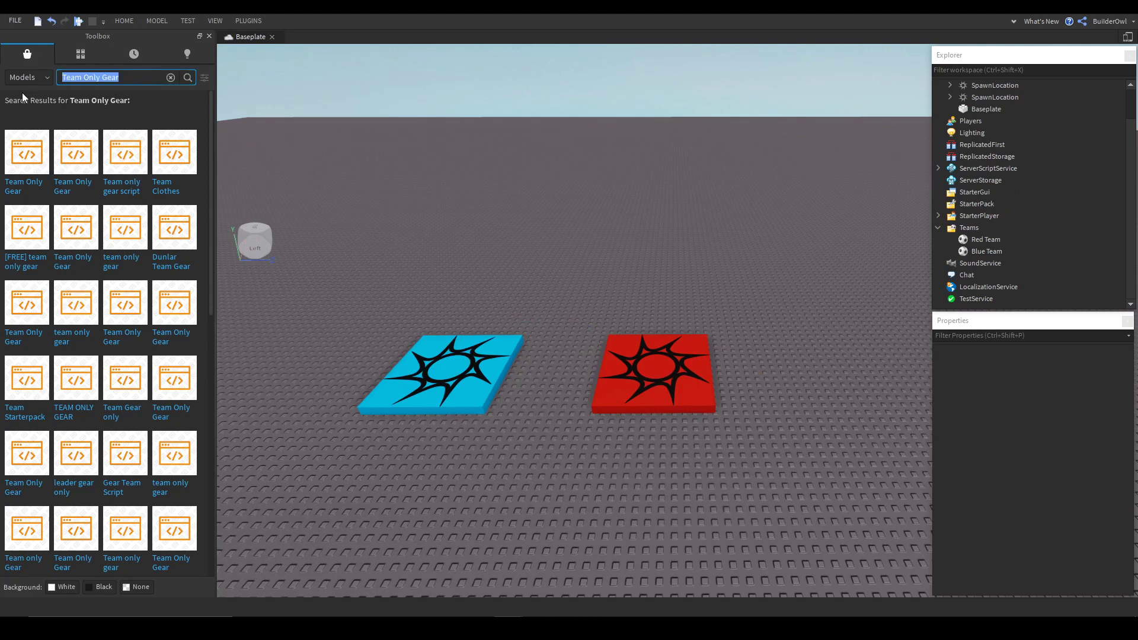
key("BackSpace")
type("Sword")
key("Return")
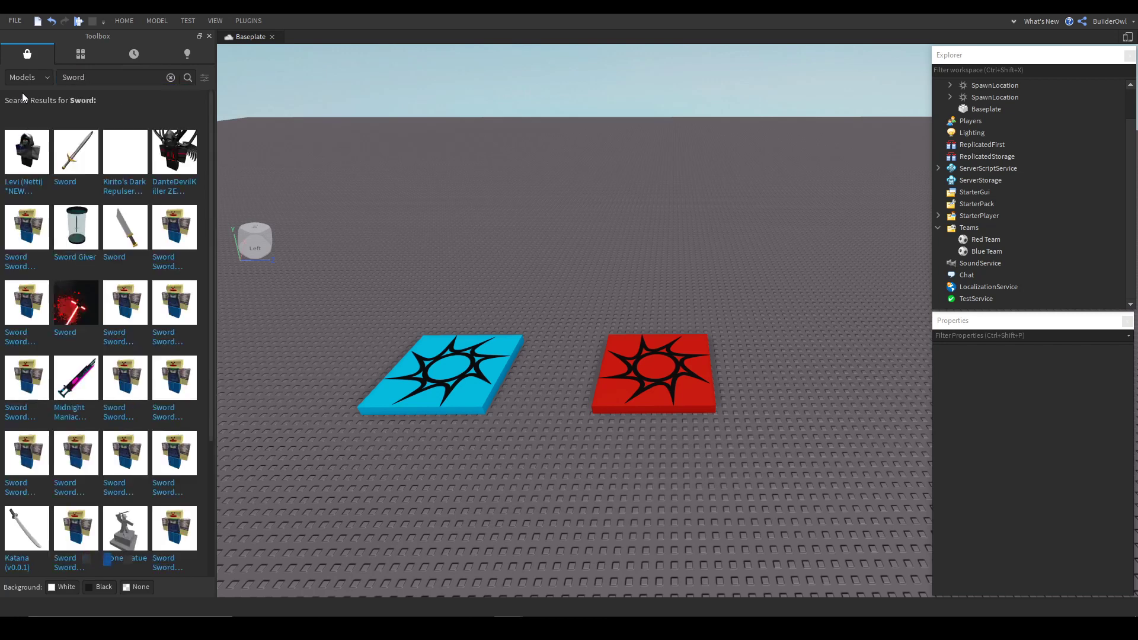
left_click(79, 168)
left_click(612, 328)
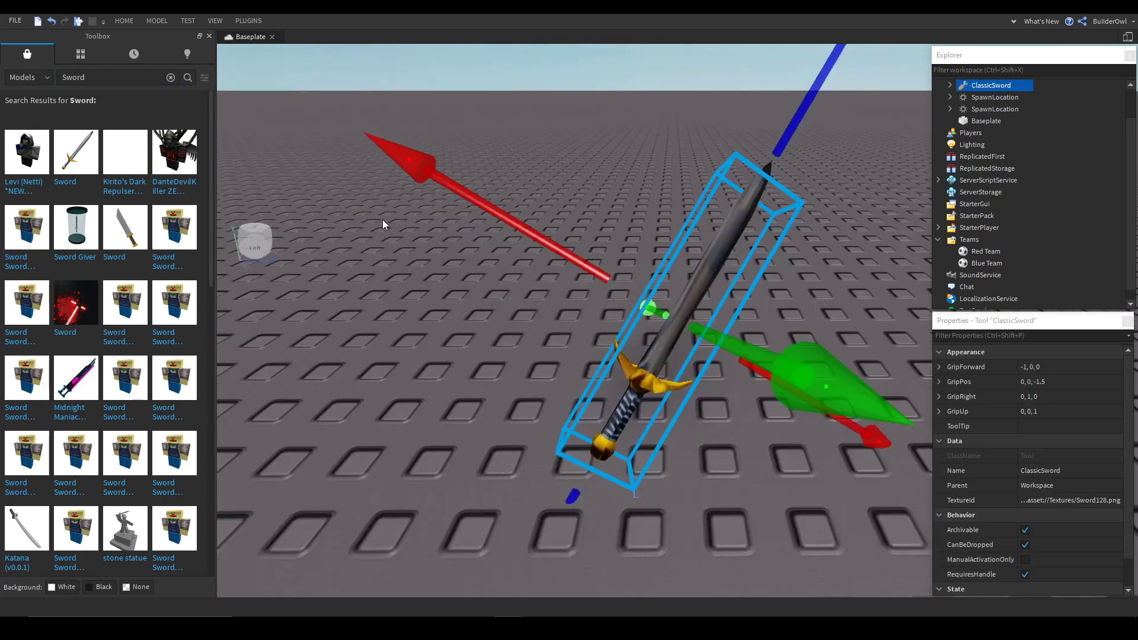
left_click(209, 36)
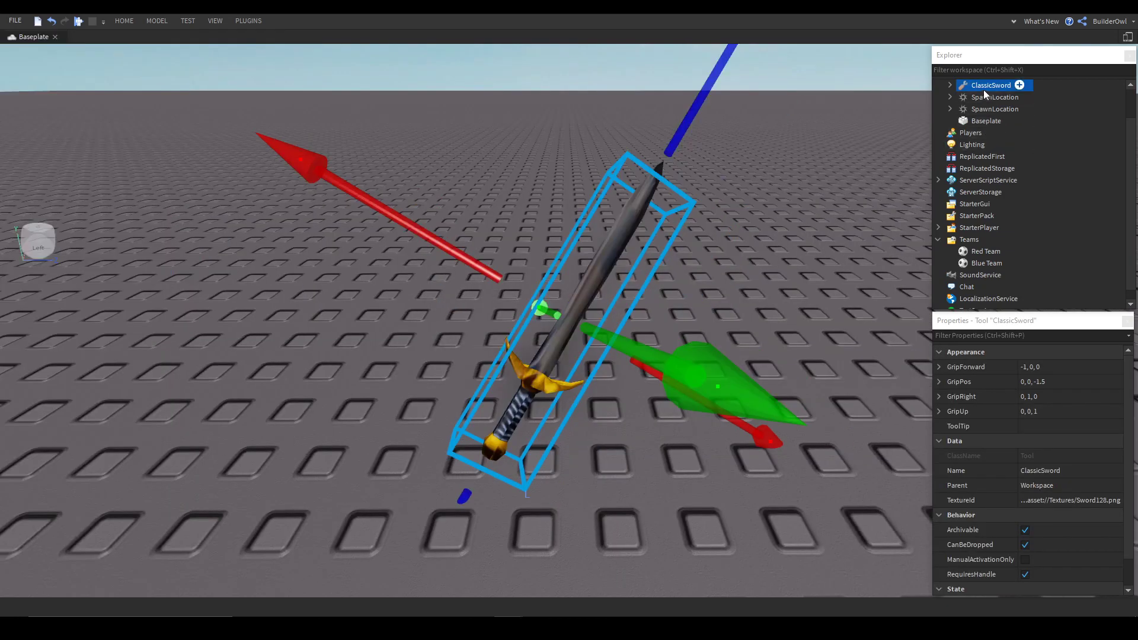
Move the ClassicSword tool from Workspace into the Red Team object
left_click_drag(989, 86, 993, 252)
right_click_drag(745, 186, 745, 197)
key("s")
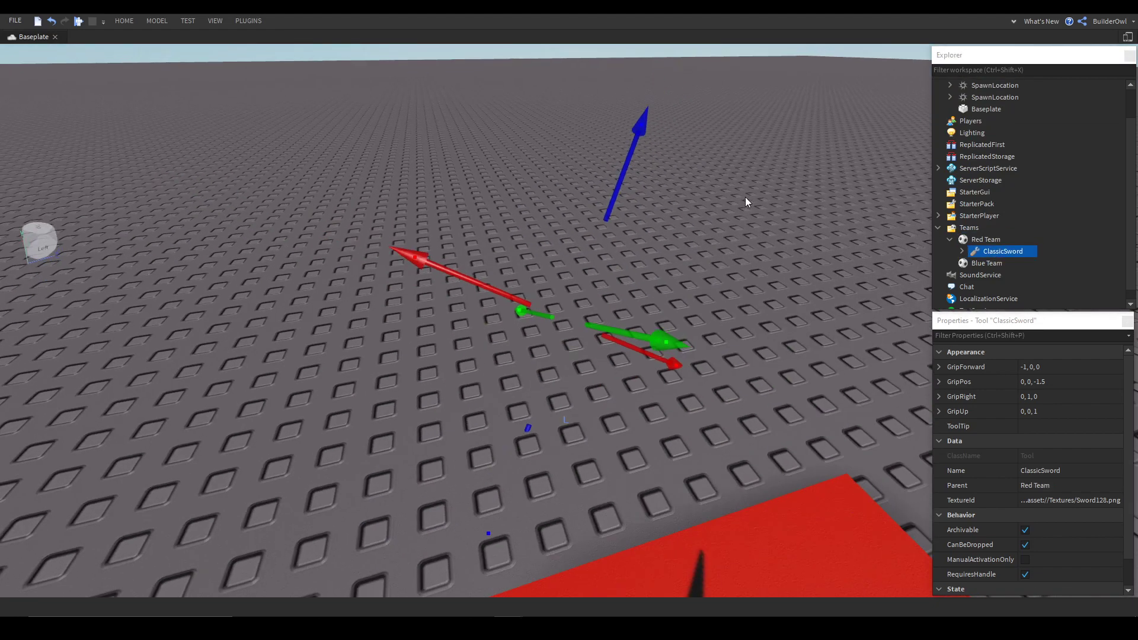
left_click(745, 233)
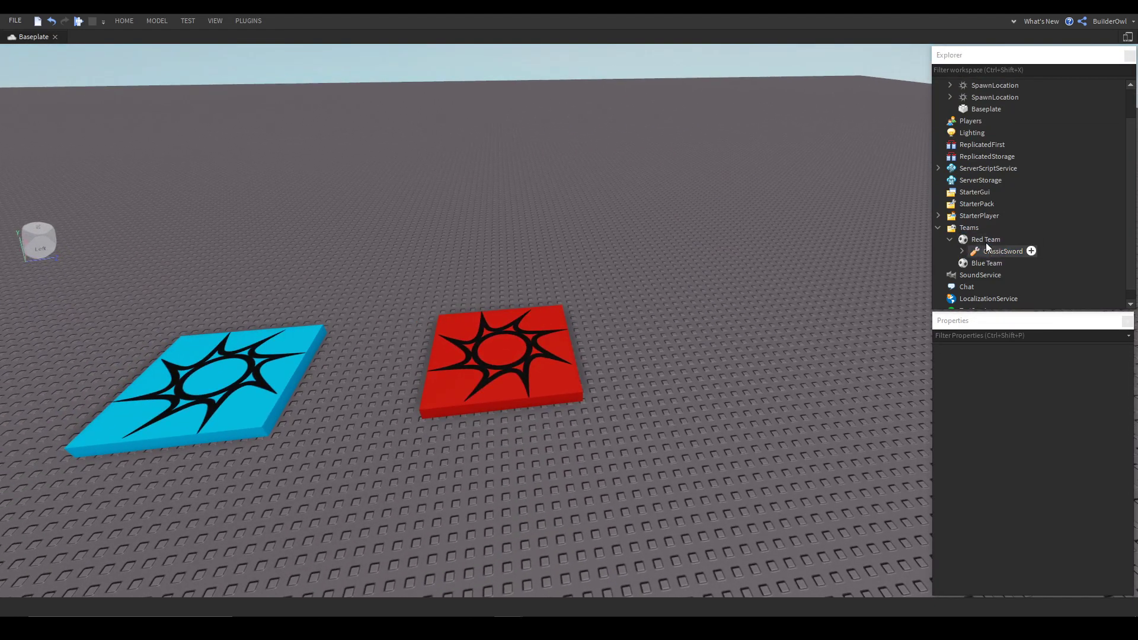
left_click(987, 241)
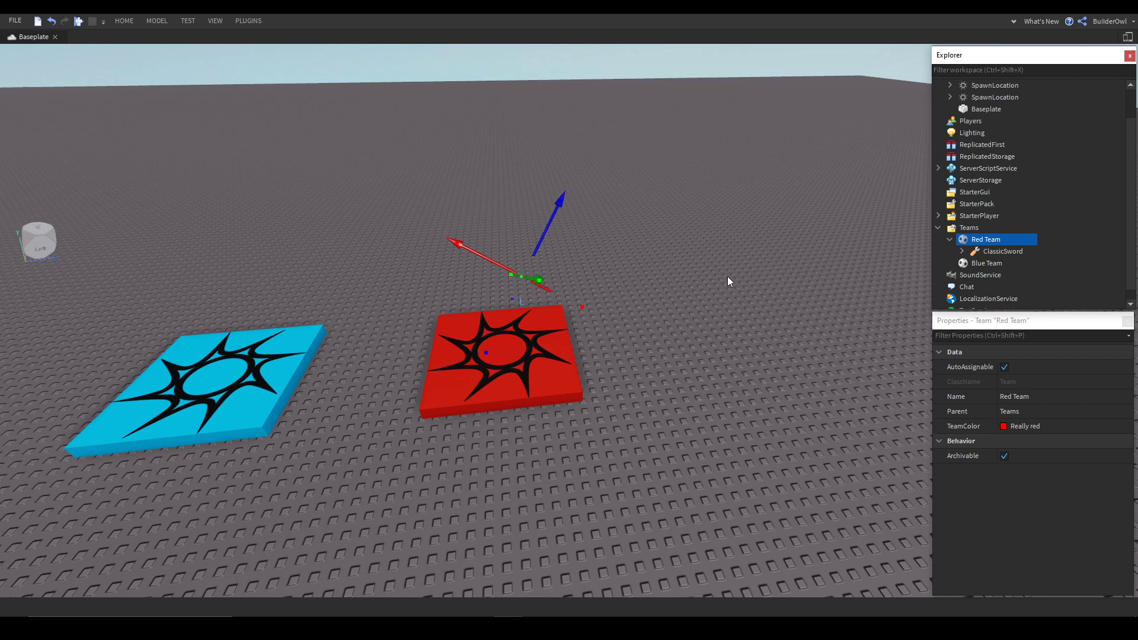
left_click(728, 277)
key("w")
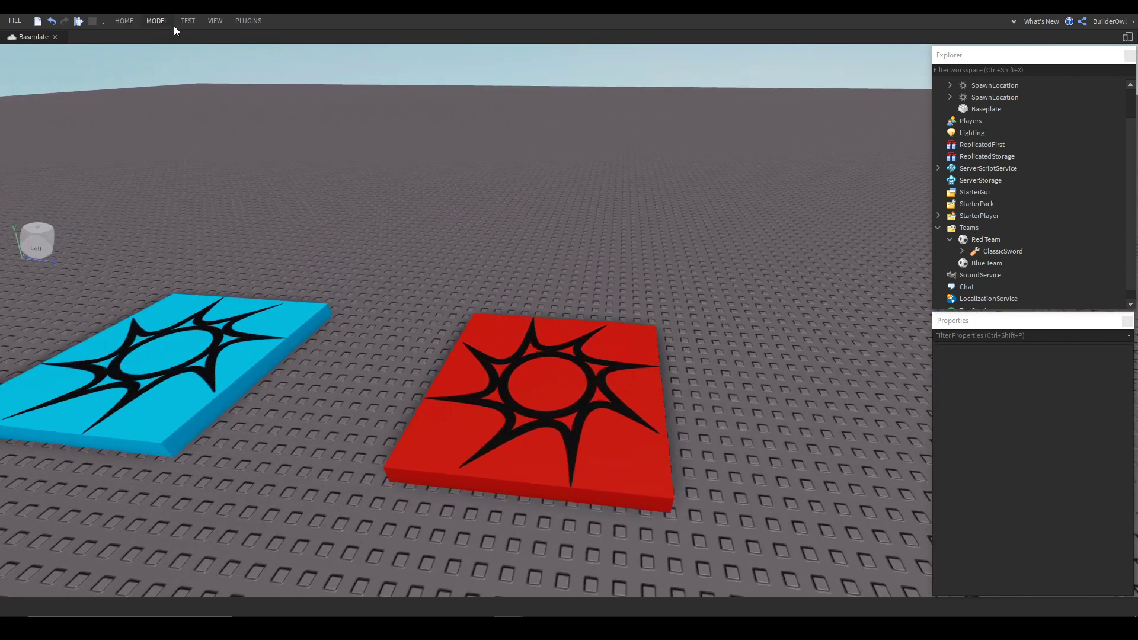
Start a play test and check the character's team and sword by equipping and unequipping the tool
left_click(187, 22)
left_click(19, 44)
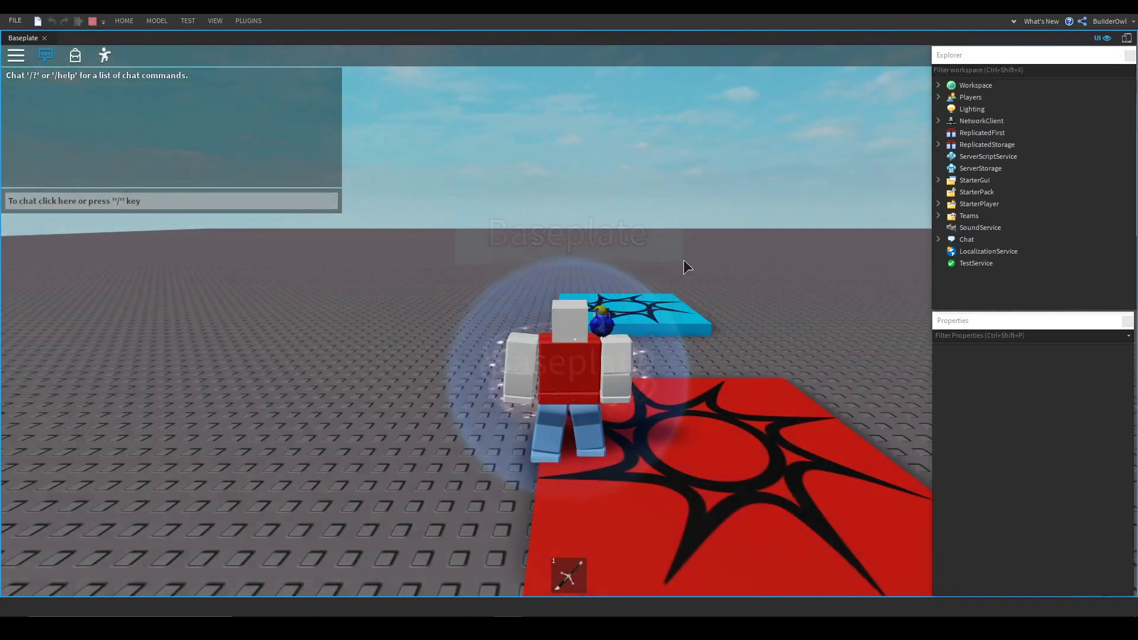
key("1")
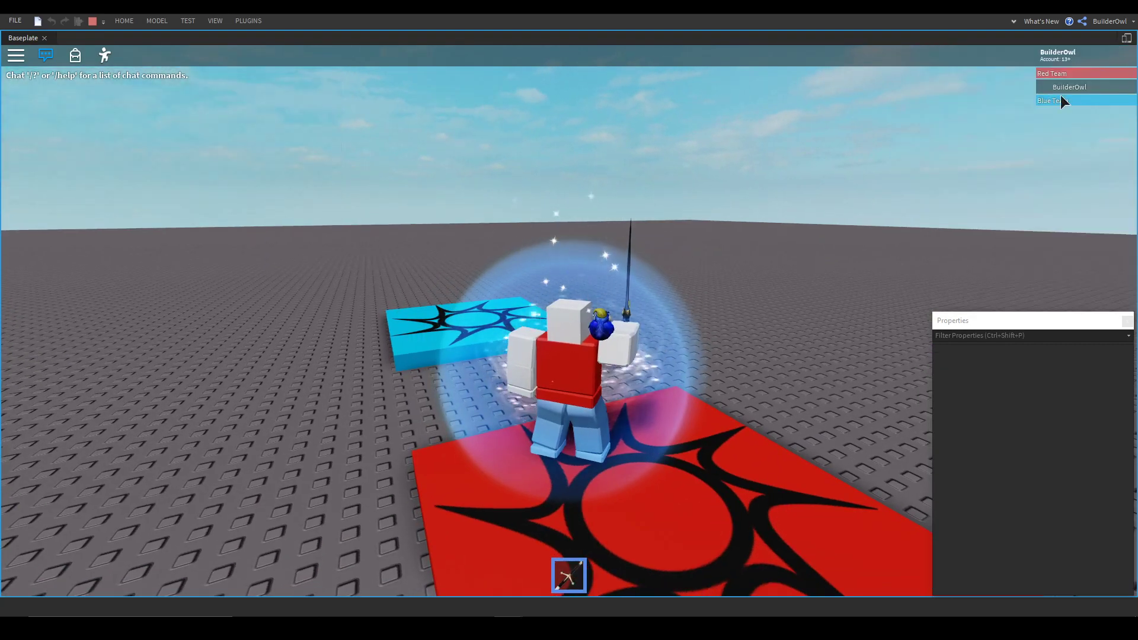
right_click_drag(984, 315, 674, 261)
key("1")
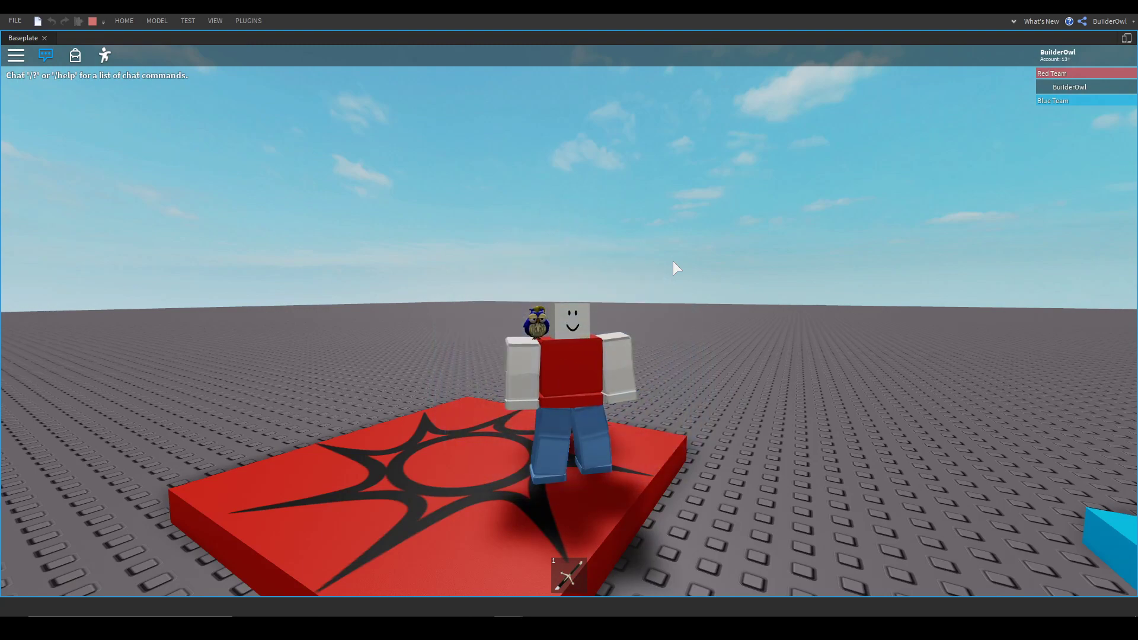
Walk the character onto the cyan spawn location to check for a team change, and stop the play test
key("w")
right_click_drag(673, 262, 674, 260)
key("s")
key("d")
key("w")
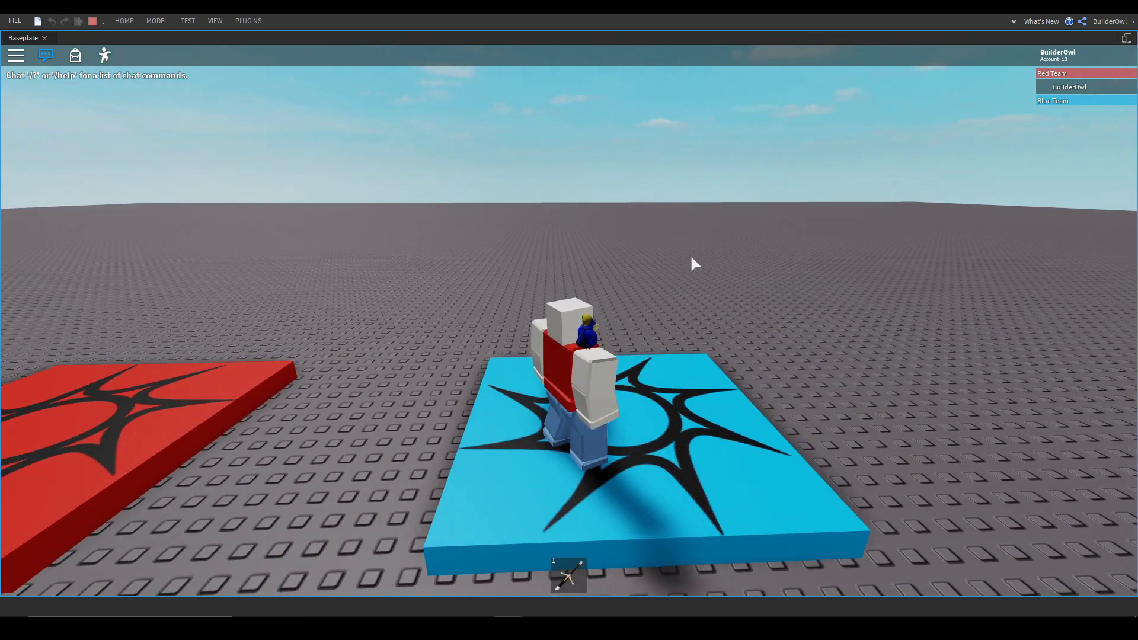
right_click_drag(692, 257, 692, 258)
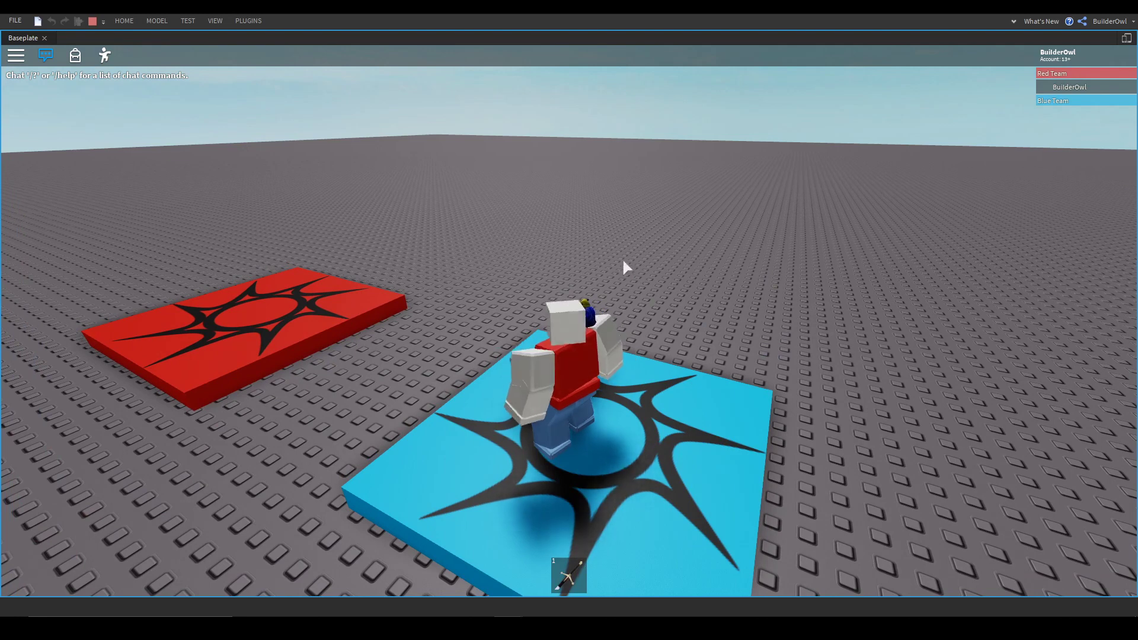
left_click(92, 21)
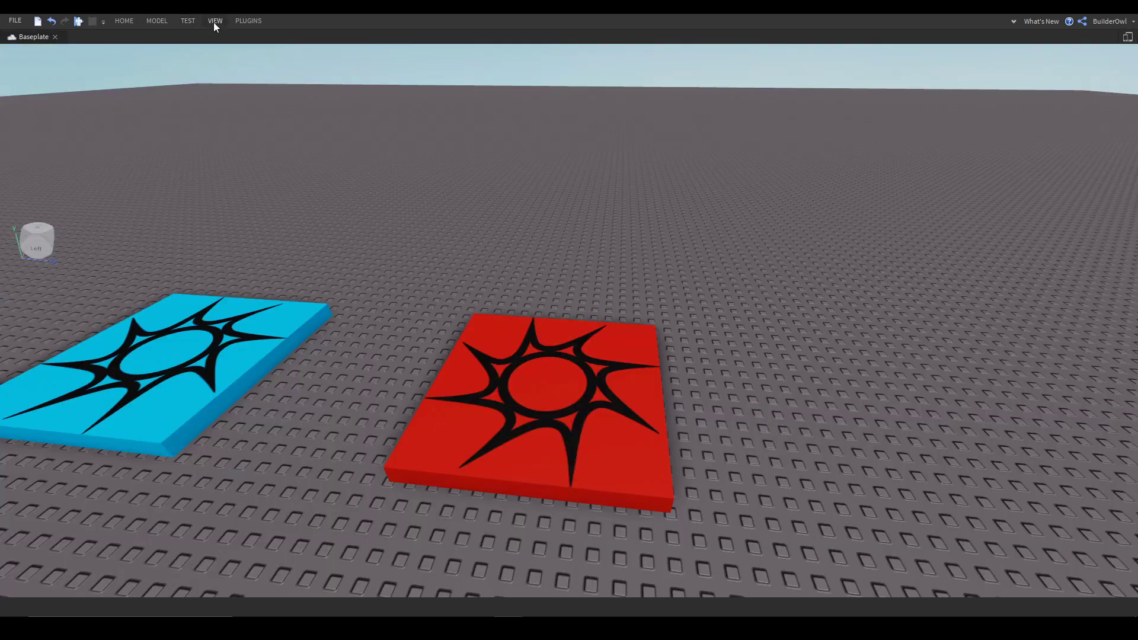
Bring the Explorer and Properties windows back into the workspace
left_click(215, 20)
left_click(20, 50)
left_click(48, 53)
Enable AllowTeamChangeOnTouch on the cyan spawn location
scroll(407, 299, "down", 4)
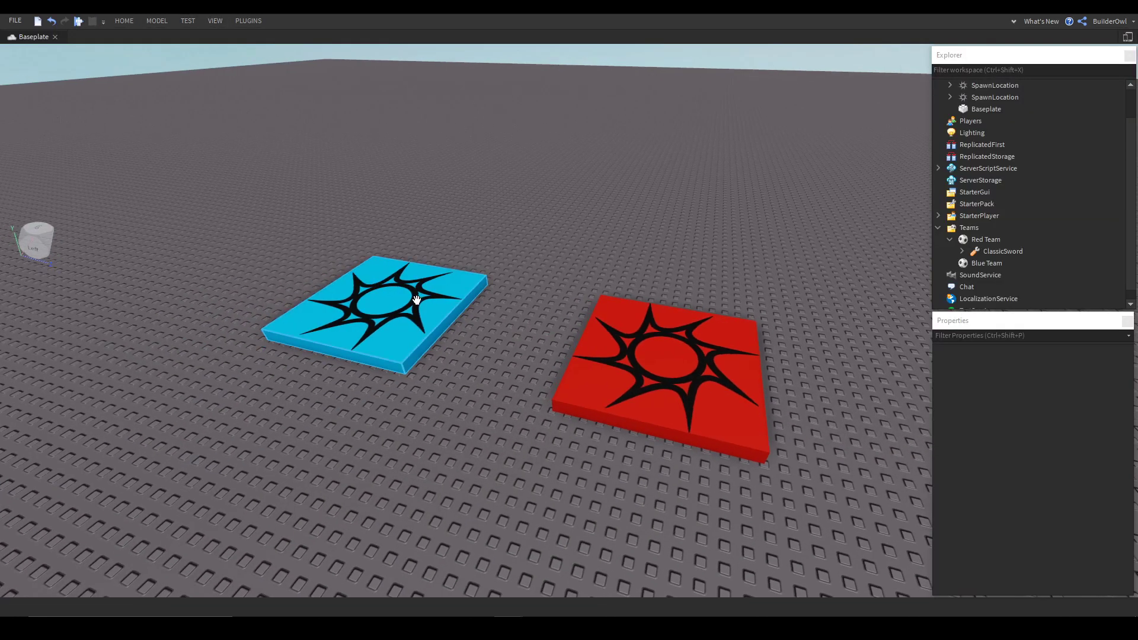
left_click(407, 299)
scroll(1055, 466, "down", 8)
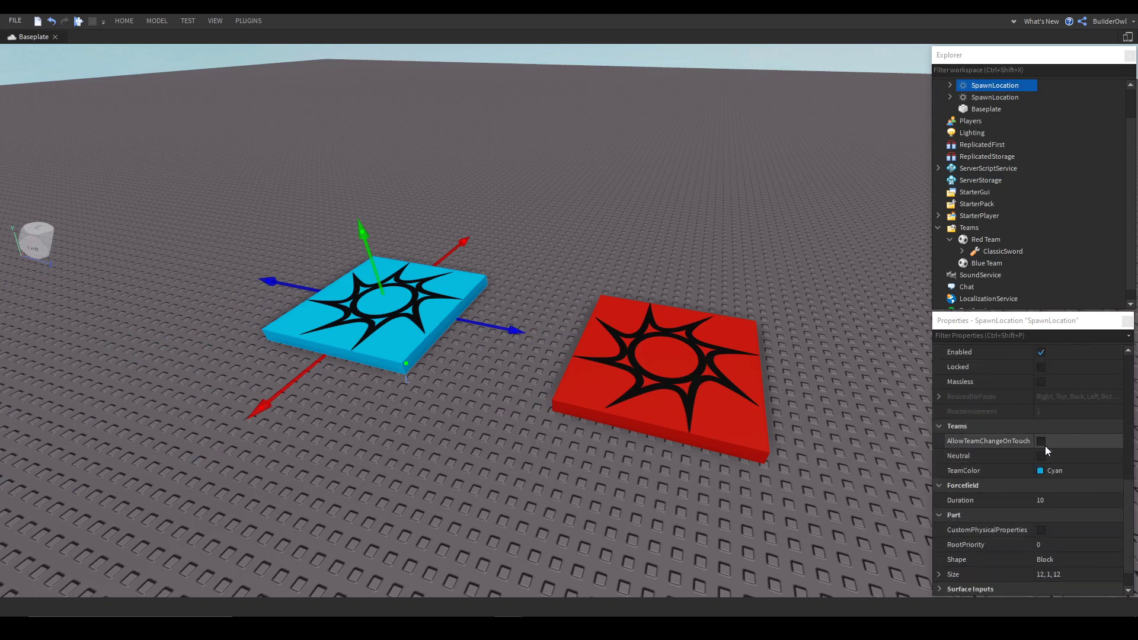
left_click(1041, 443)
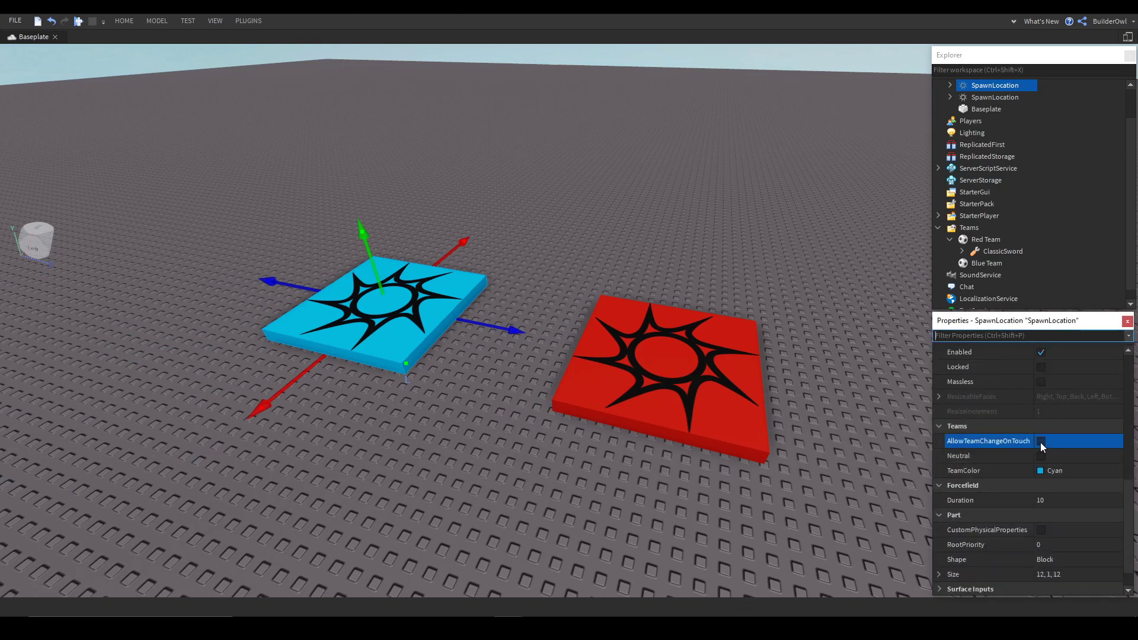
Enable AllowTeamChangeOnTouch on the red spawn location and deselect it
left_click(656, 324)
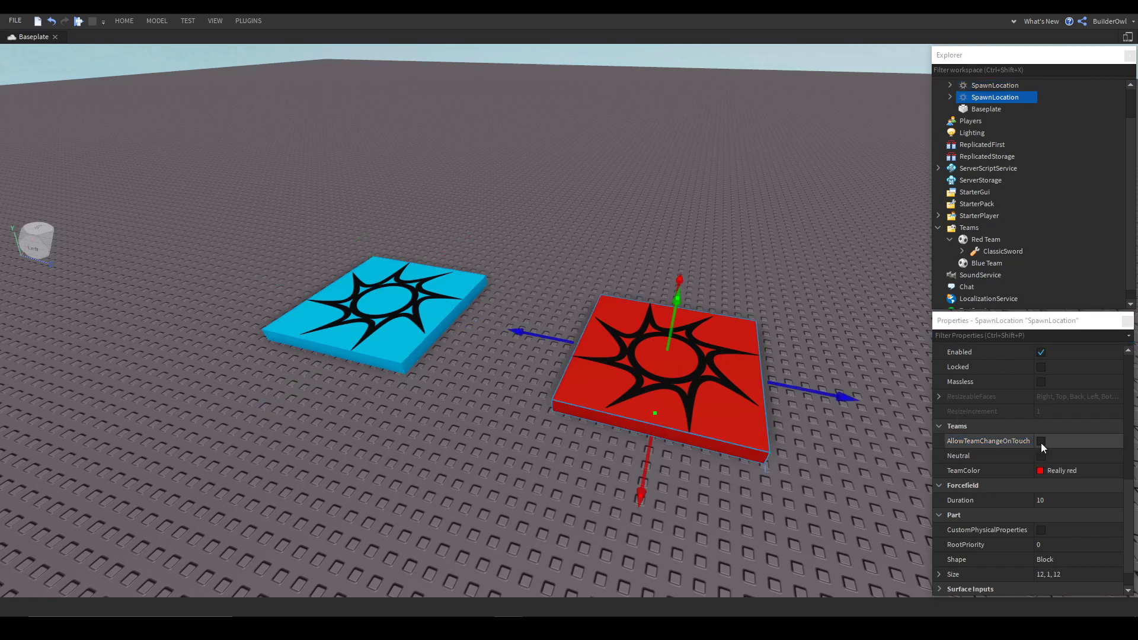
left_click(485, 157)
Start a play test and close the Explorer window to uncover the team list
left_click(188, 21)
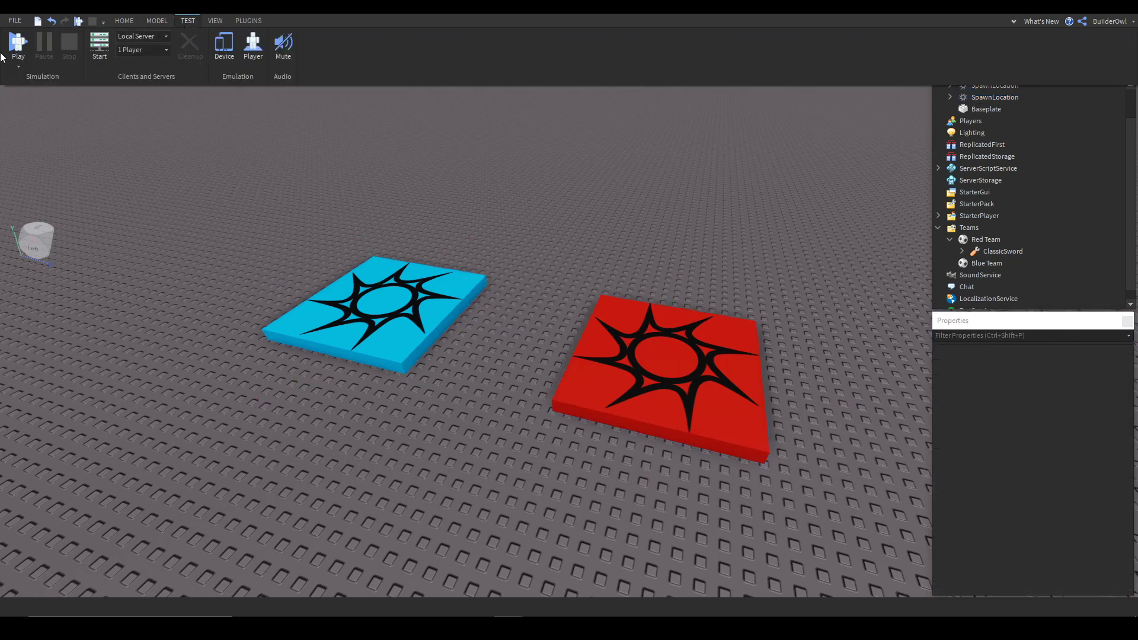
key("F5")
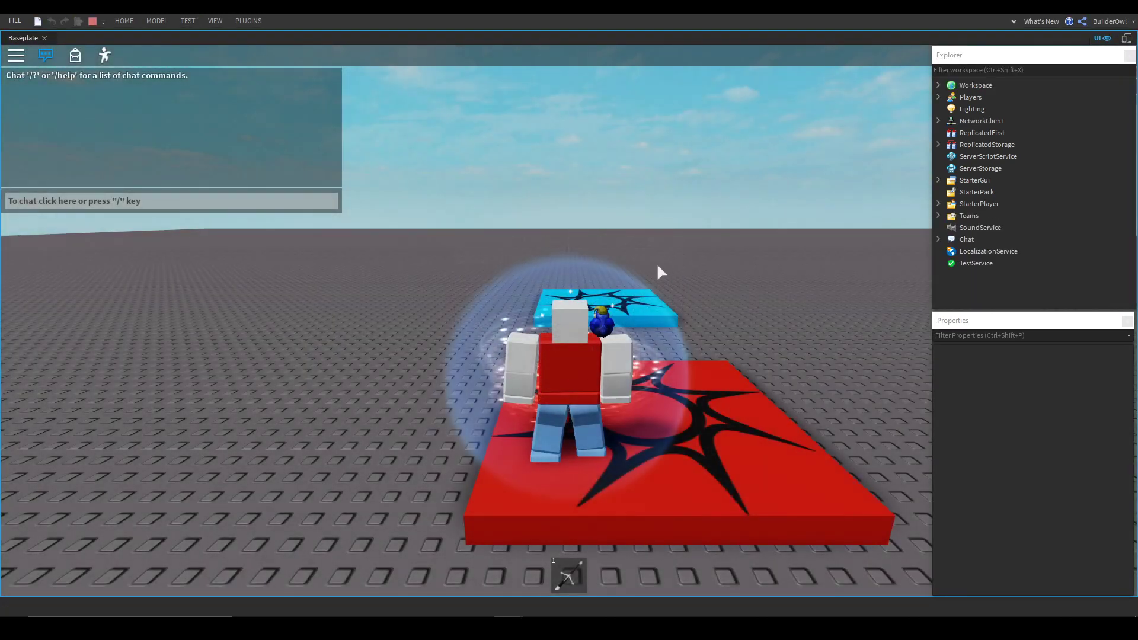
right_click_drag(662, 272, 651, 275)
left_click(1129, 55)
right_click_drag(707, 186, 682, 192)
Walk the character onto the cyan spawn location, off it and back on to check for a team change on touch
key("w")
key("d")
key("d")
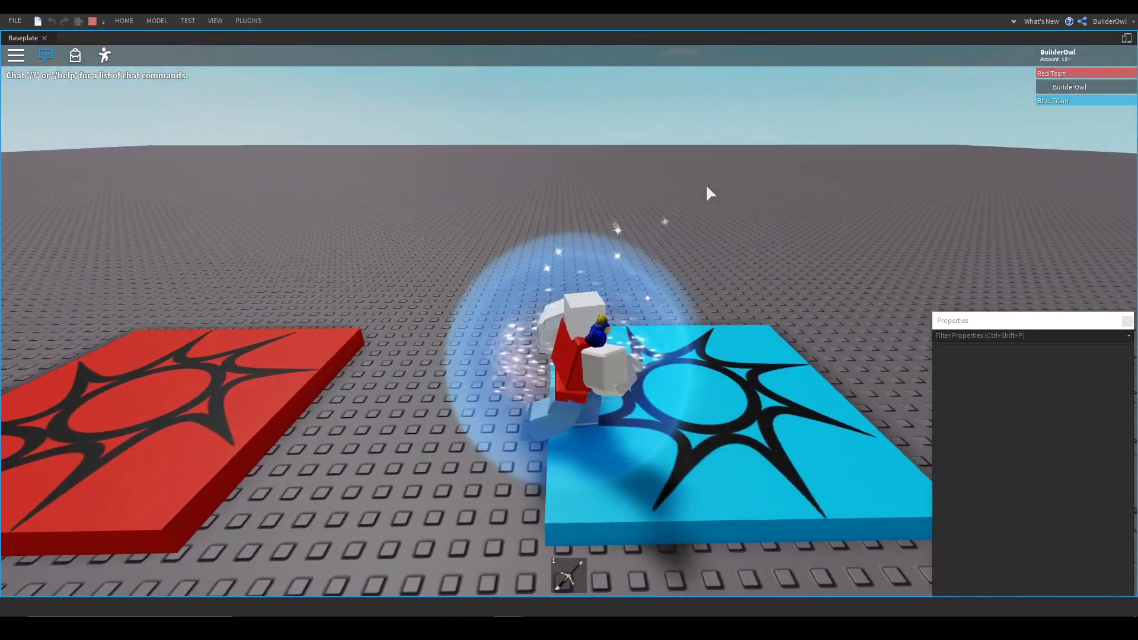
key("a")
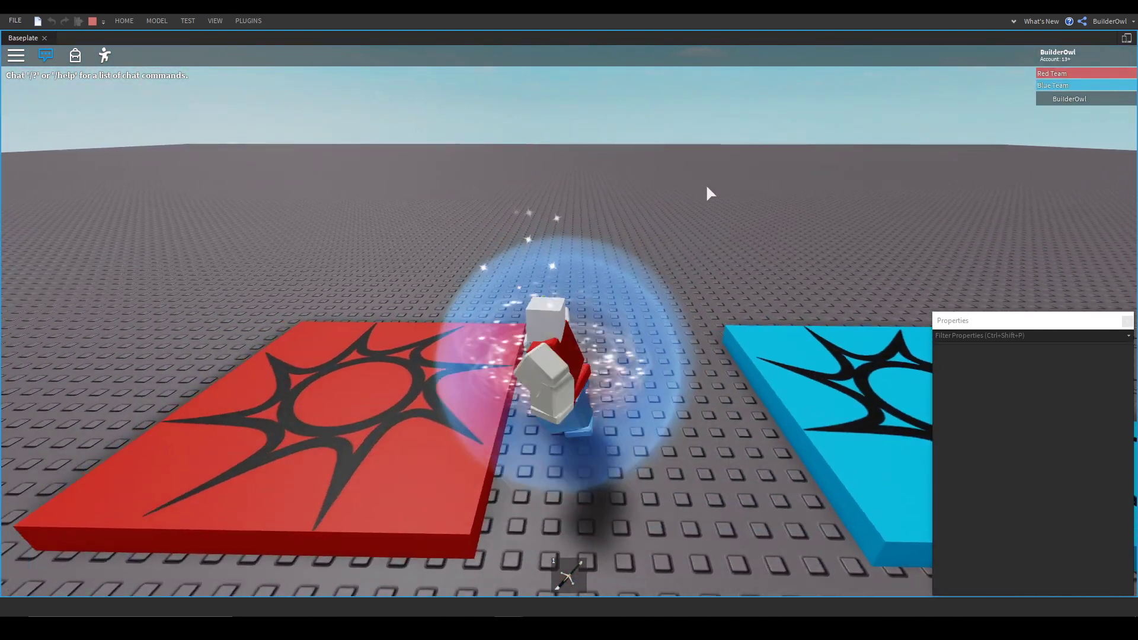
key("d")
key("d")
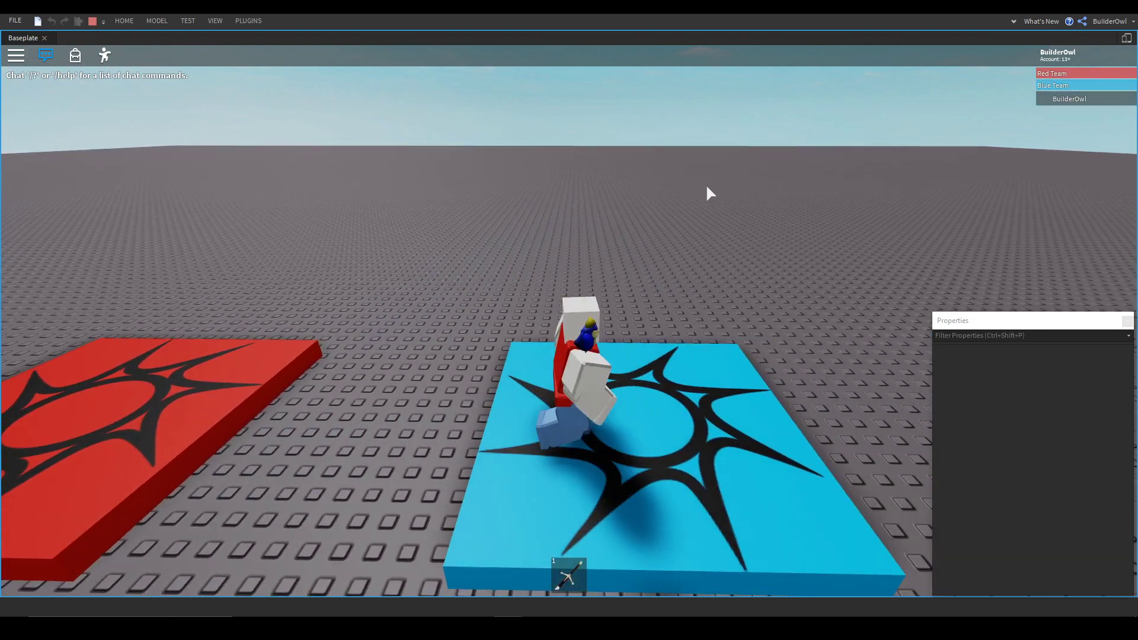
right_click_drag(707, 186, 706, 188)
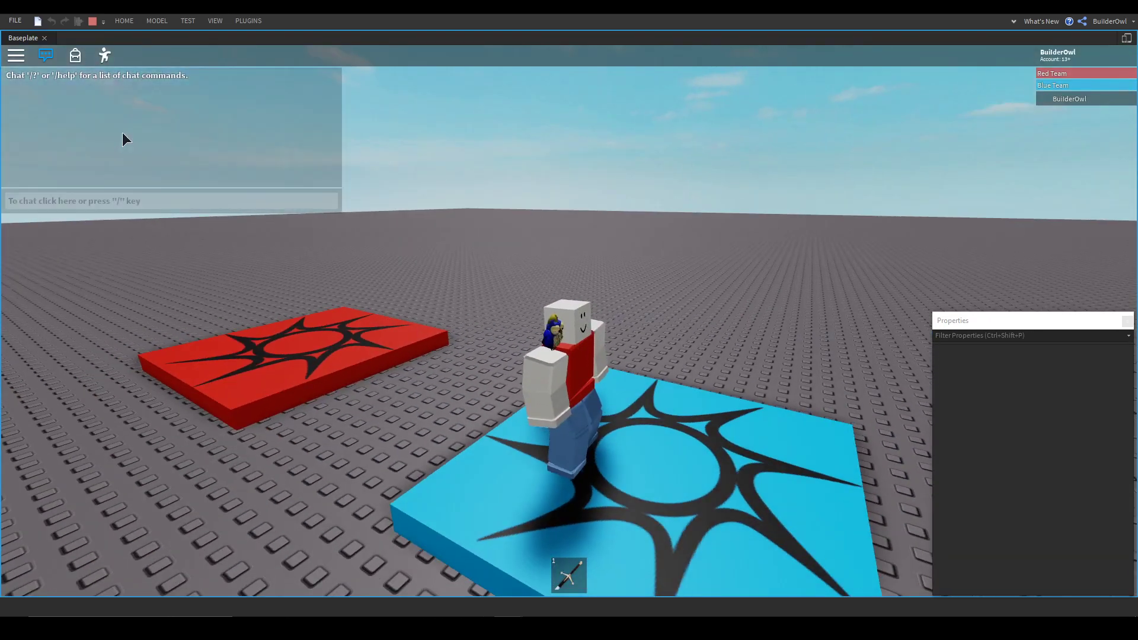
Reset the character from the cyan spawn location to check its respawn point and whether it still has the sword
key("Escape")
left_click(418, 531)
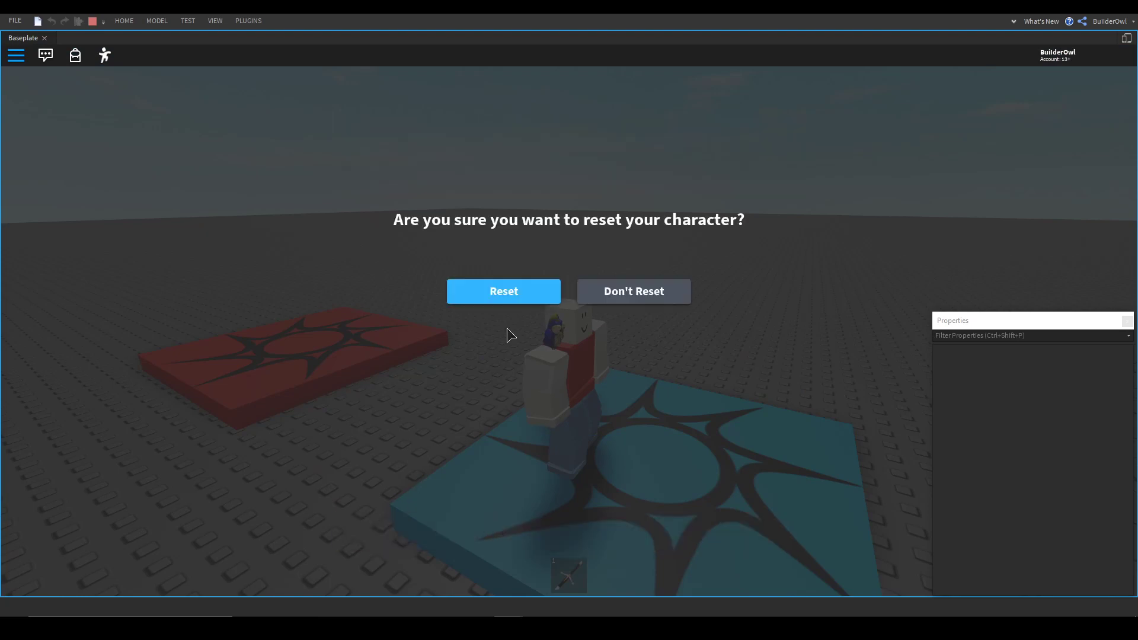
left_click(508, 294)
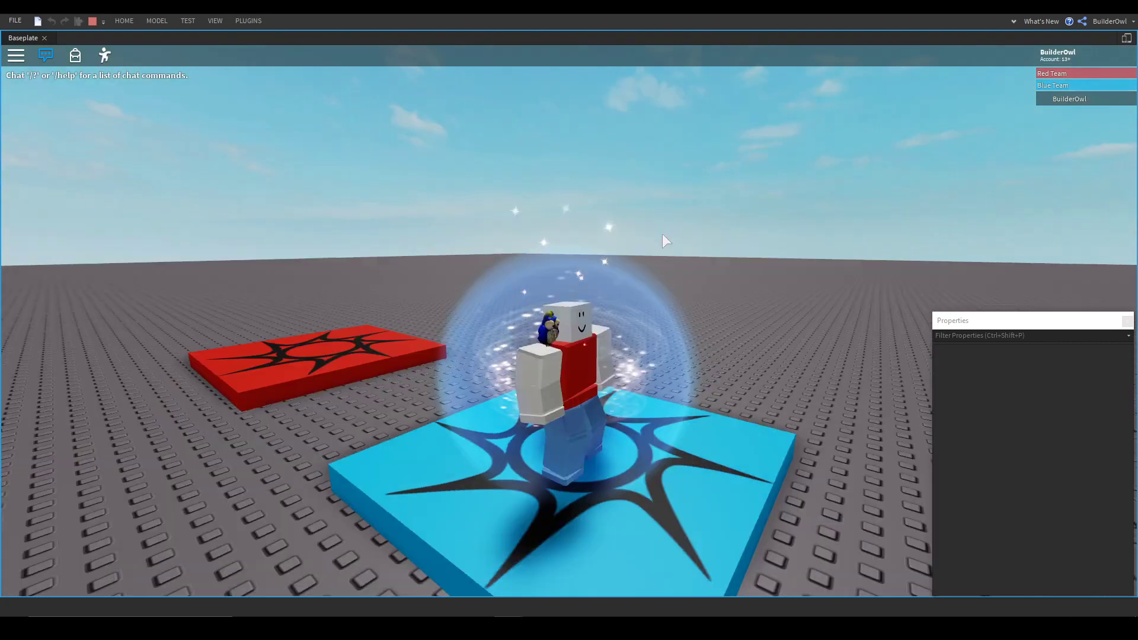
right_click_drag(663, 233, 661, 232)
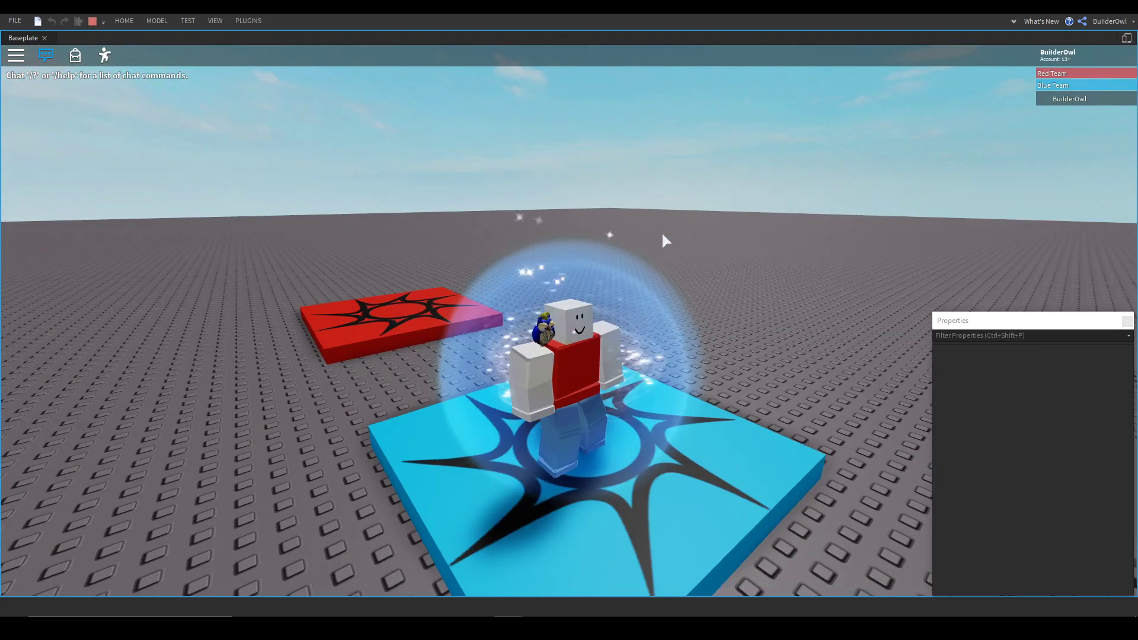
Walk the character over to the red spawn location and reset it to check the switch back to Red Team
key("a")
key("w")
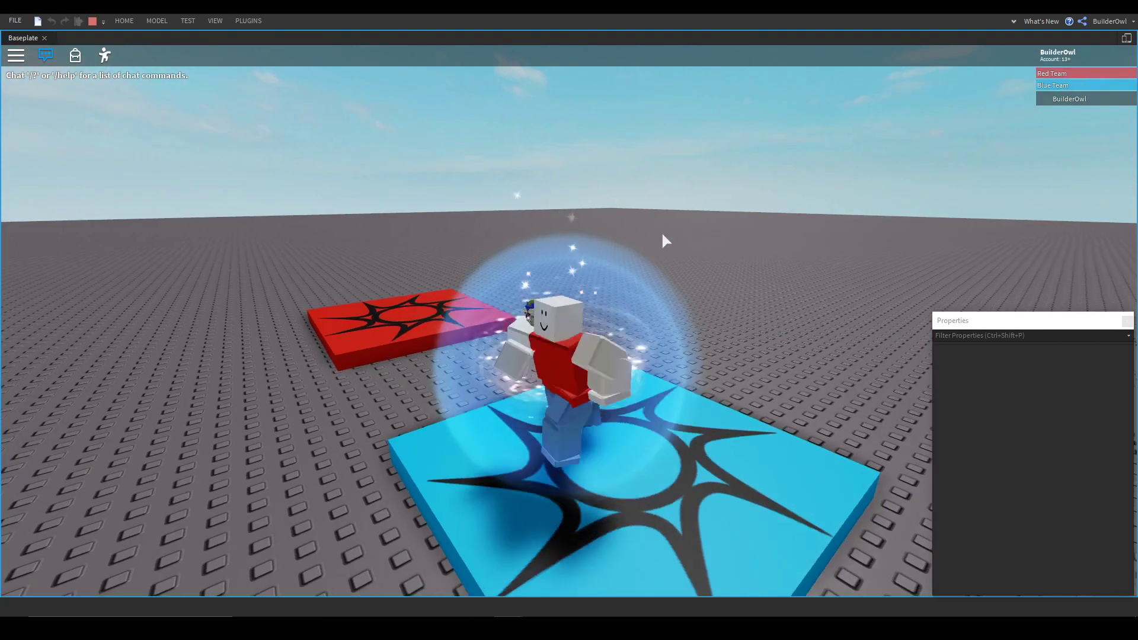
left_click(15, 55)
left_click(391, 532)
left_click(507, 288)
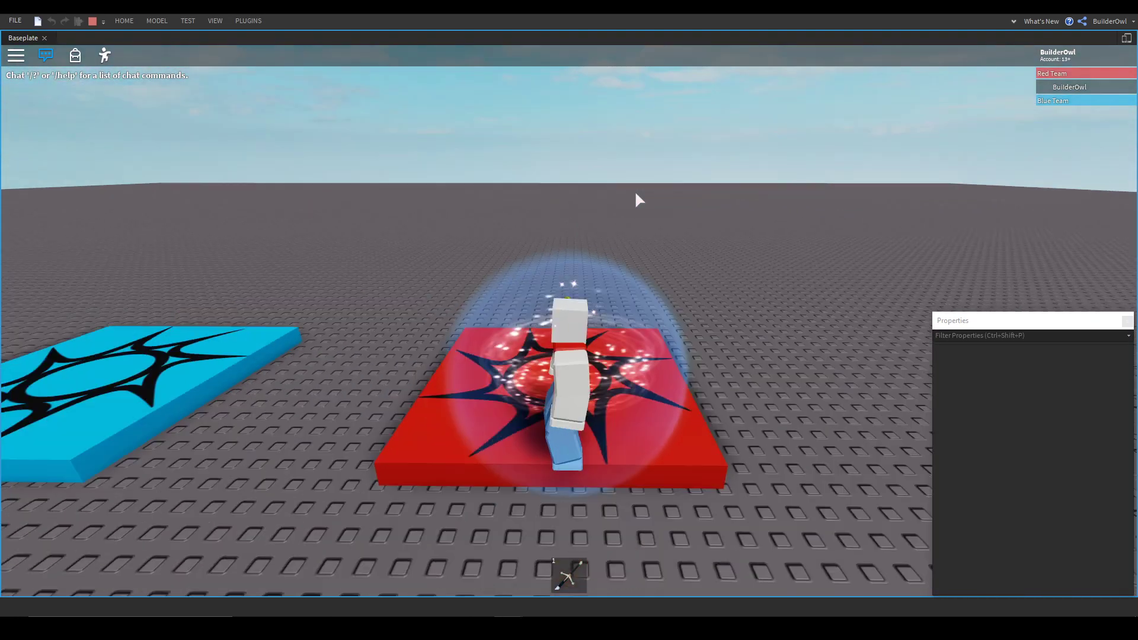
Equip and unequip the sword to check the Red Team gear on the respawned character
key("1")
right_click_drag(635, 194, 636, 194)
key("1")
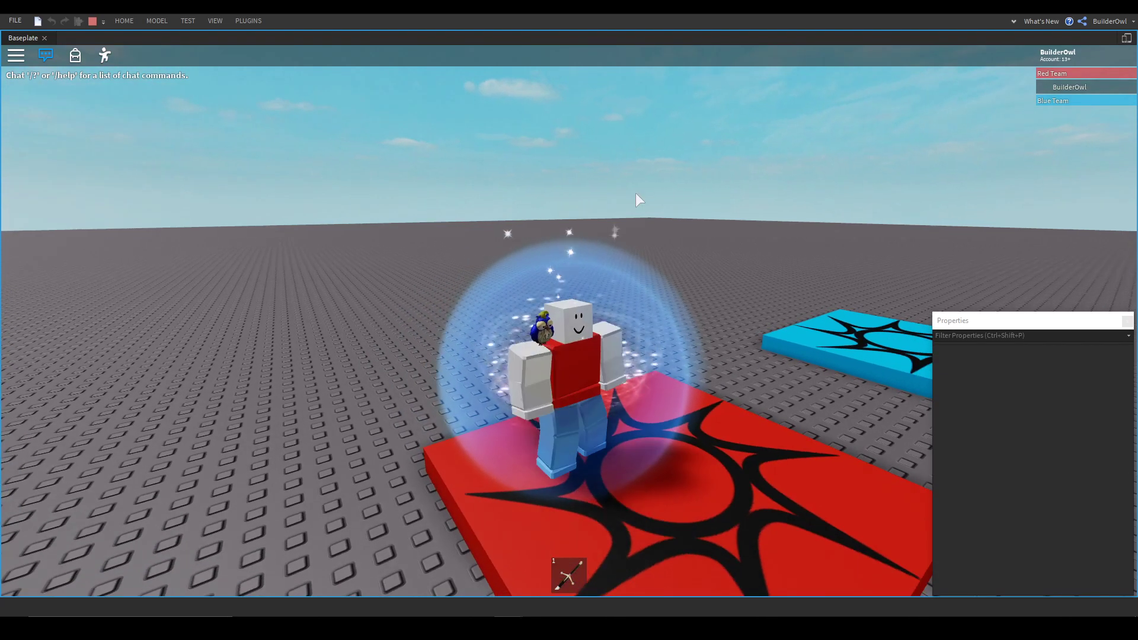